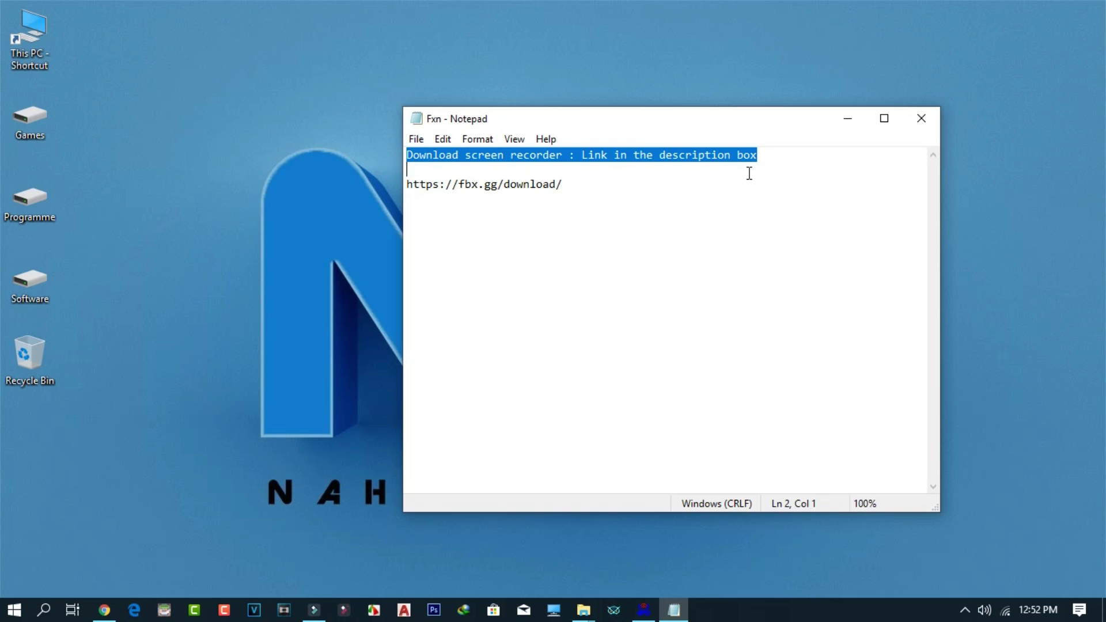
left_click_drag(407, 183, 566, 183)
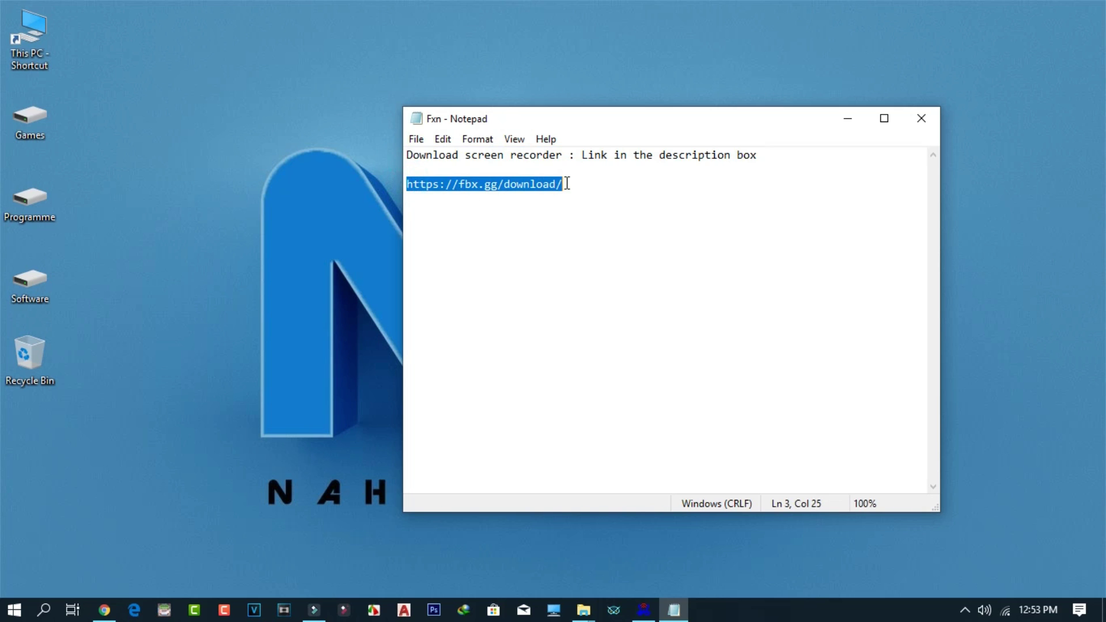
right_click(531, 183)
left_click(557, 235)
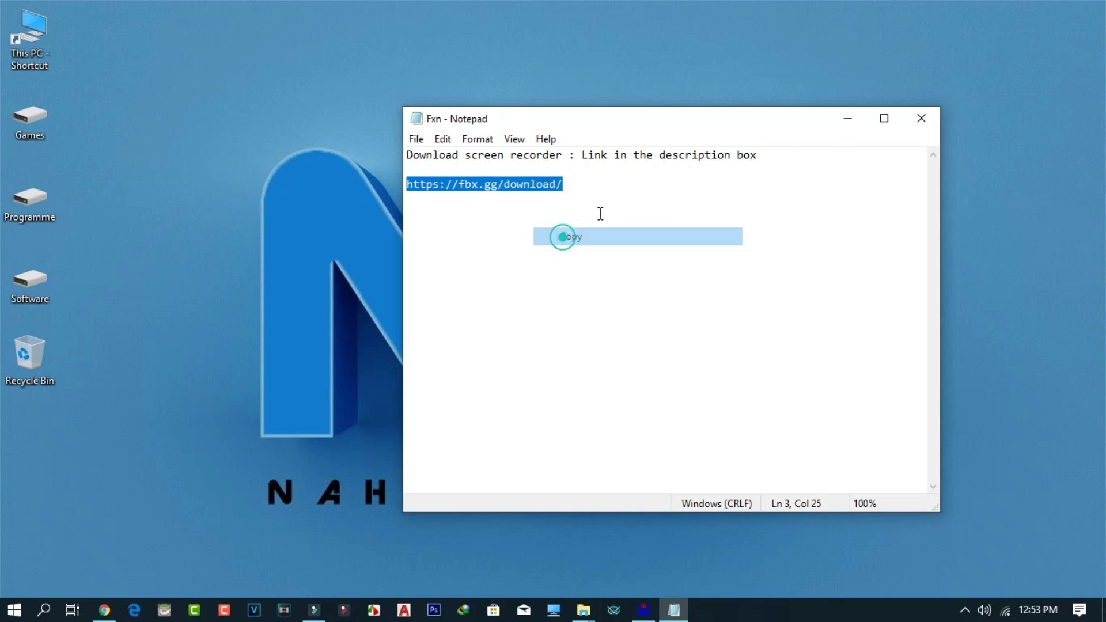
left_click(847, 121)
left_click(104, 609)
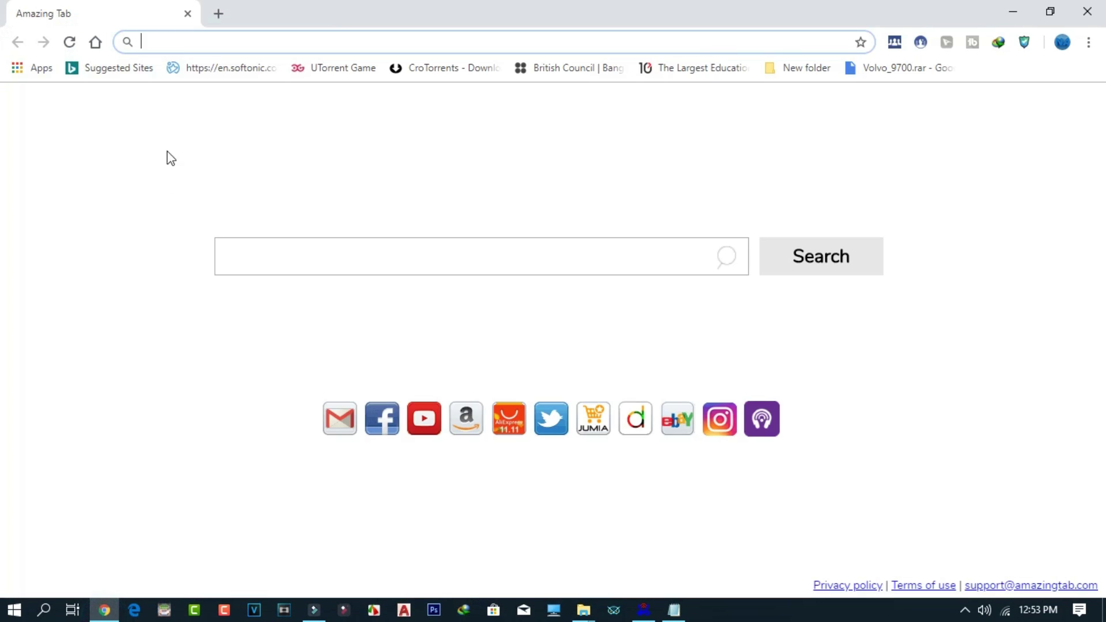
left_click(185, 43)
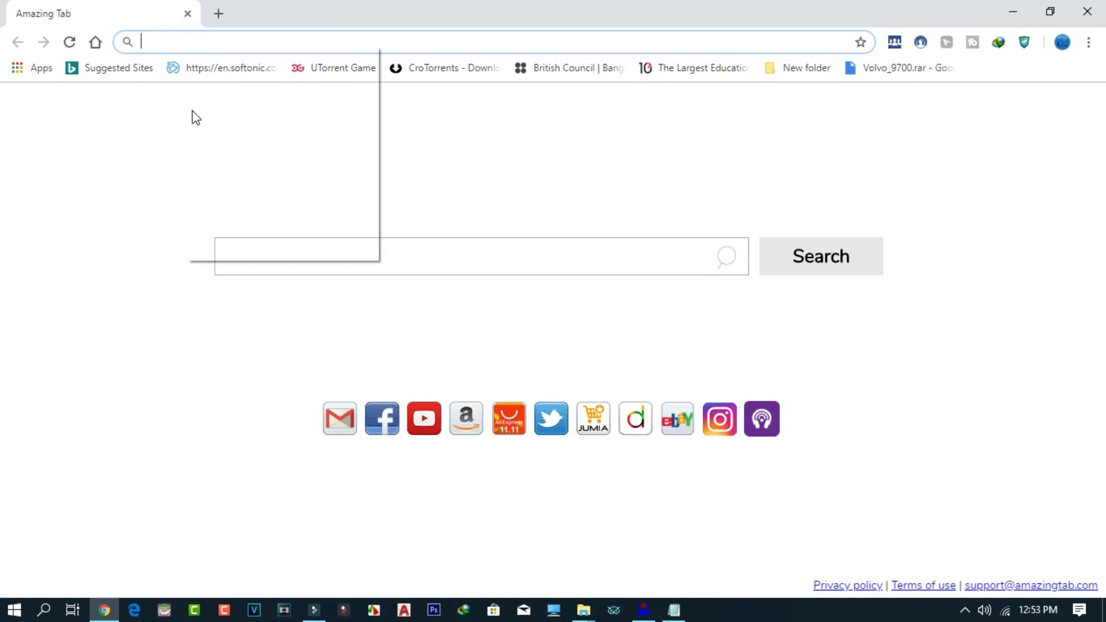
left_click(156, 44)
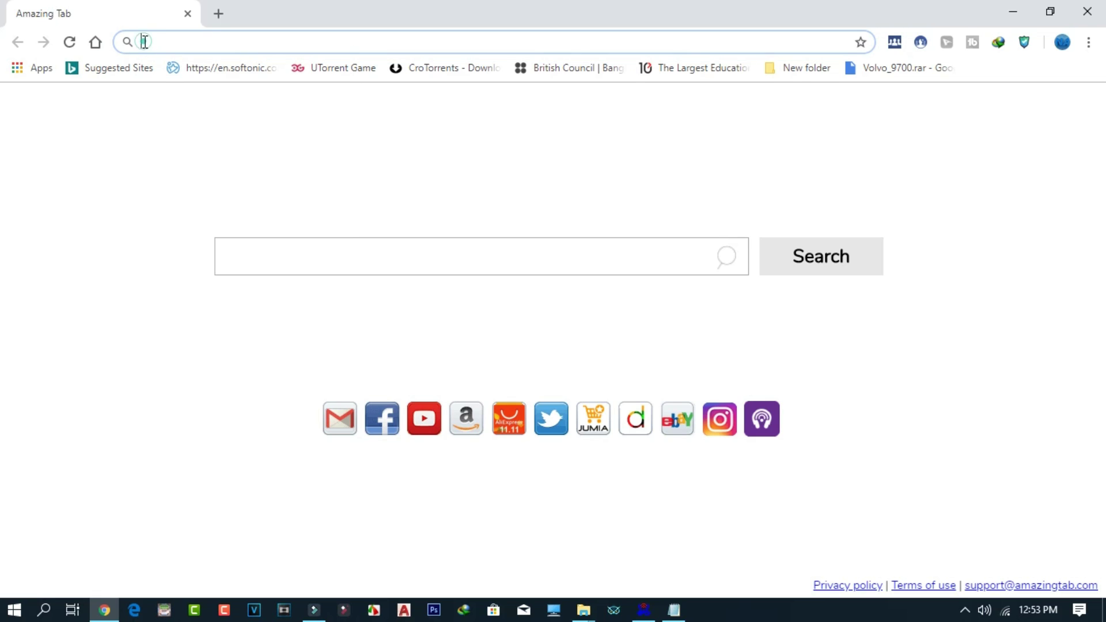
right_click(151, 41)
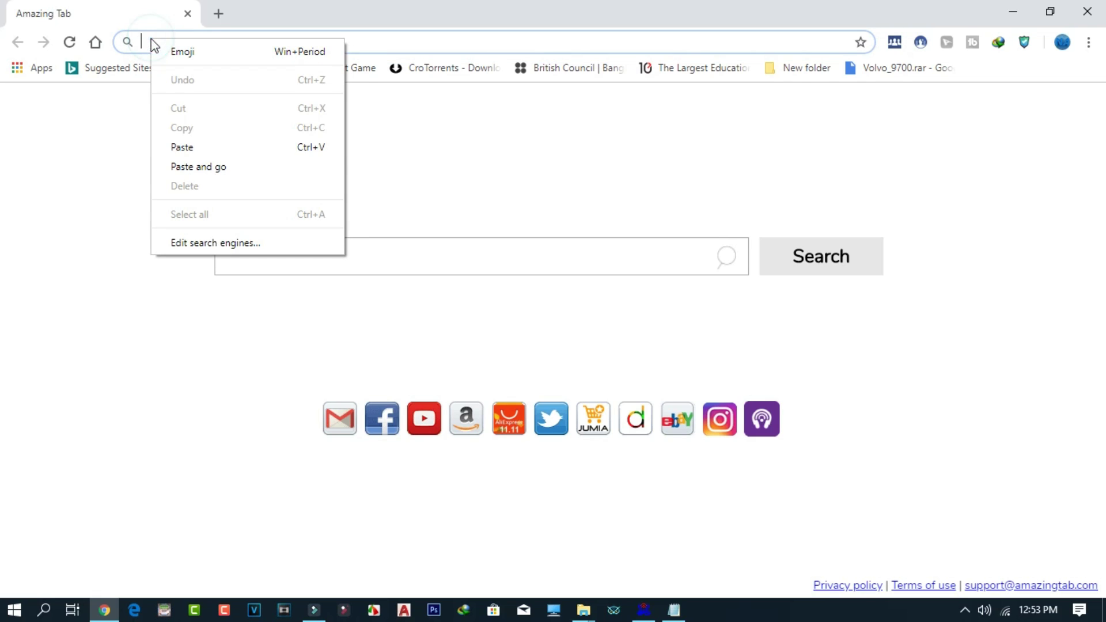
left_click(199, 167)
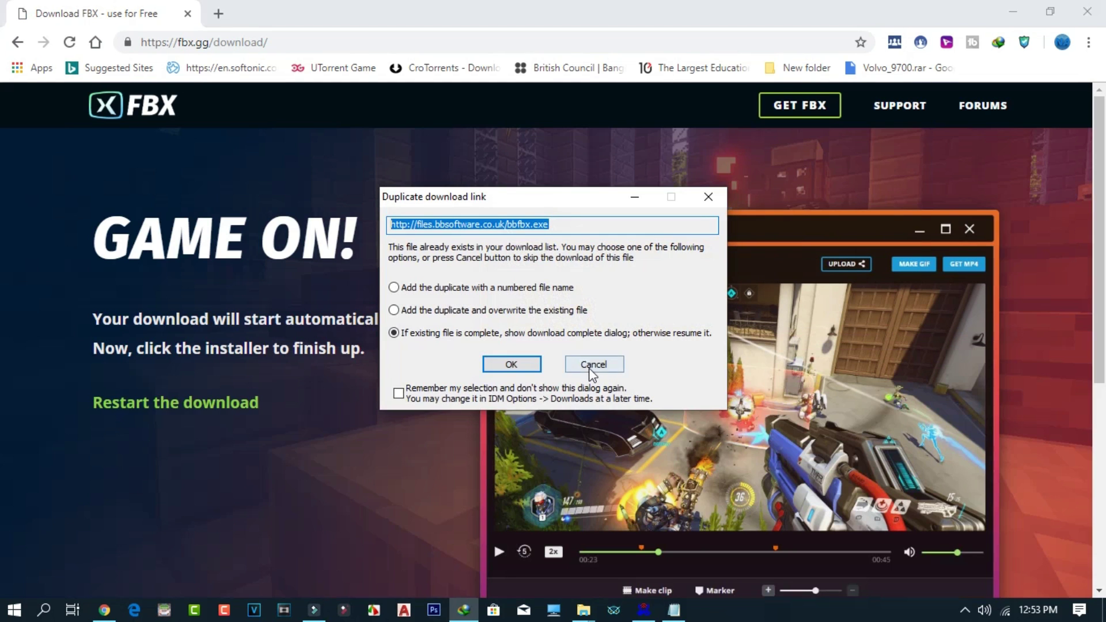
- Dismiss the automatic duplicate download, restart the bbfbx.exe download from the page and resume the existing file
left_click(706, 197)
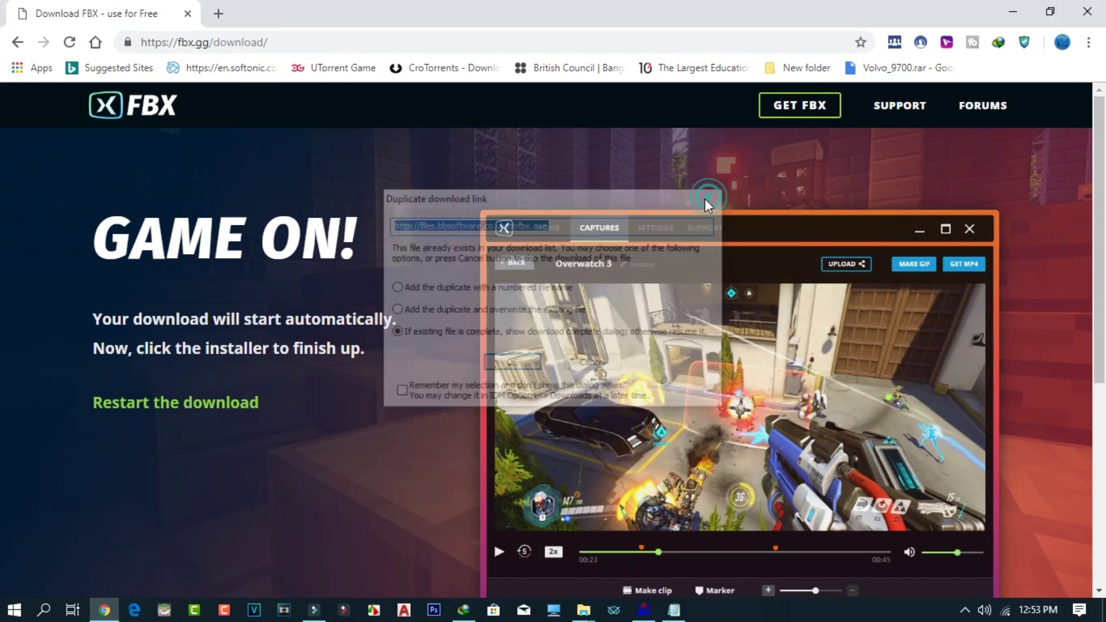
left_click(215, 406)
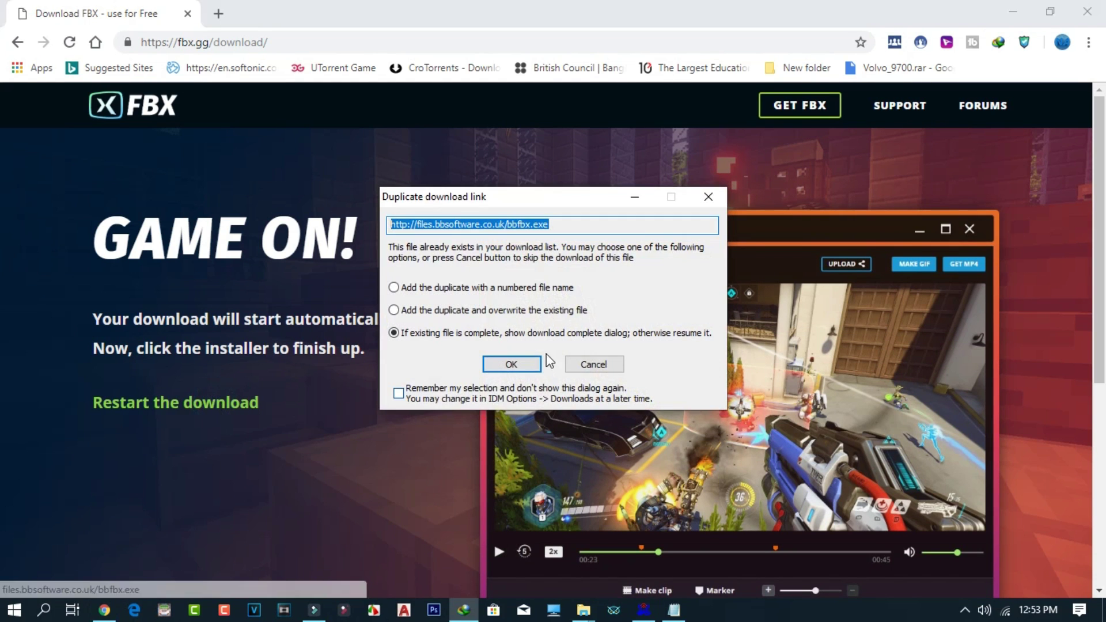
left_click(530, 363)
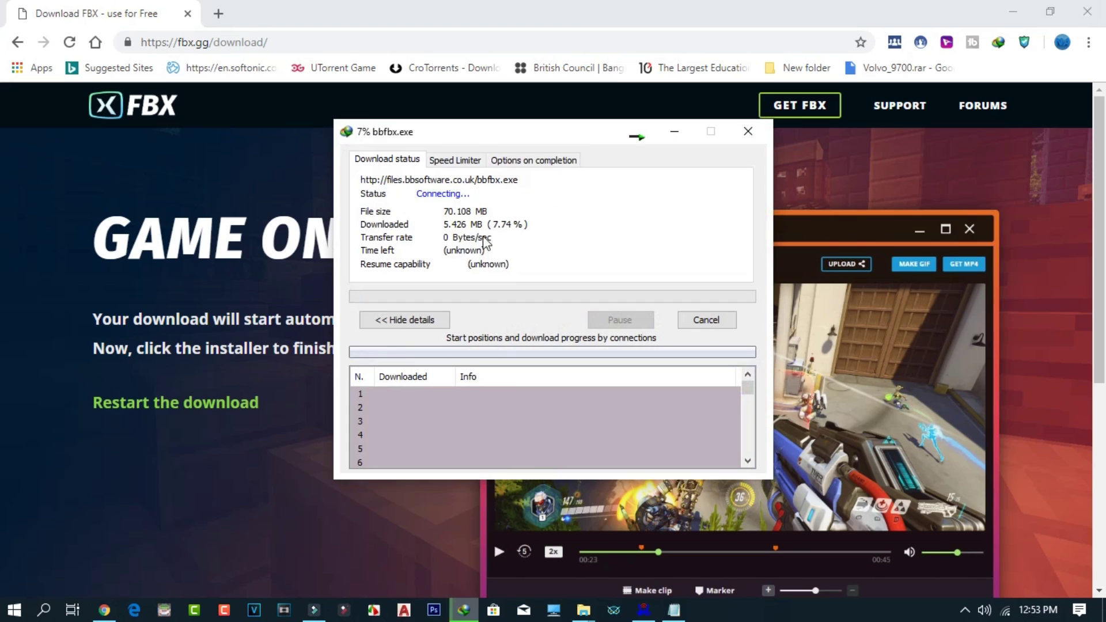
- Switch to the Fxn note in Notepad and add the line "i have downloaded" below the download address
left_click(673, 609)
left_click(599, 174)
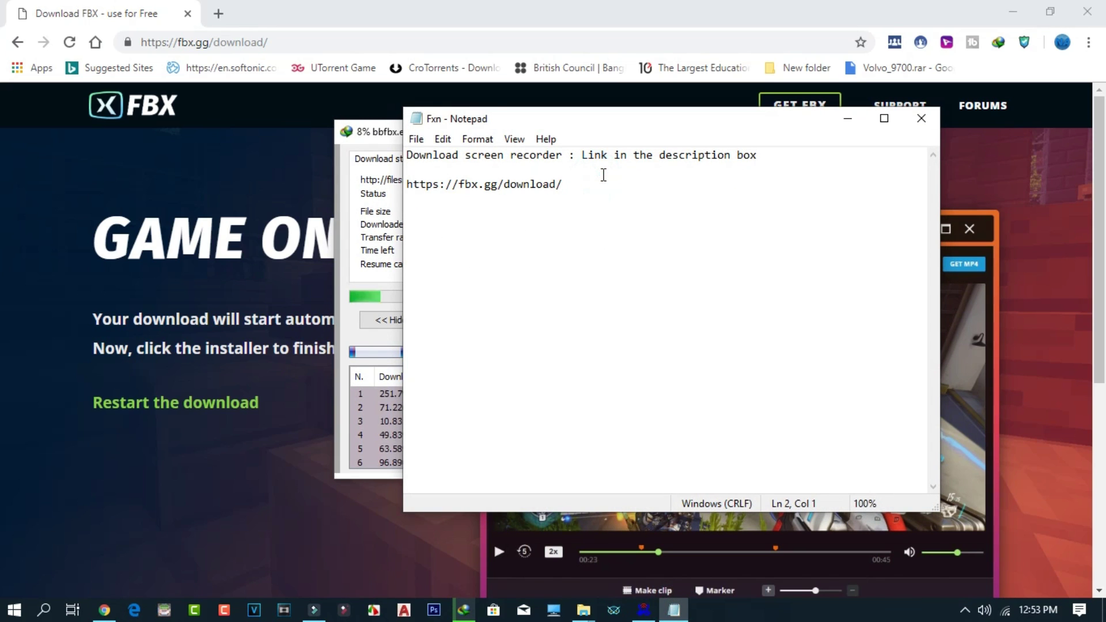
left_click(564, 184)
key("Return")
type("i have downloade")
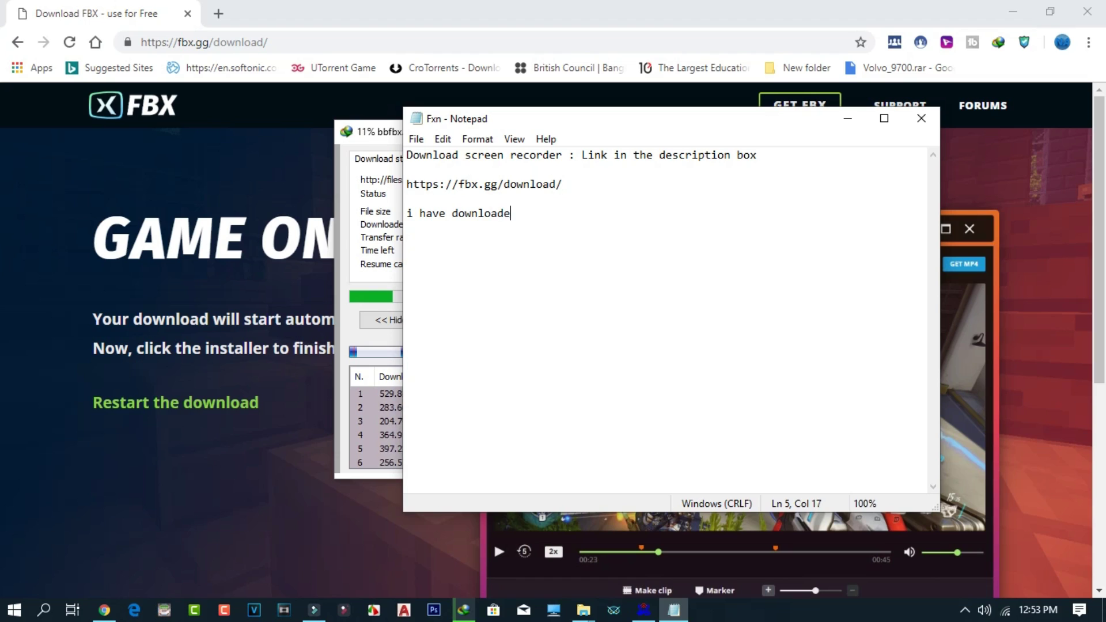
type("d")
key("Return")
key("Return")
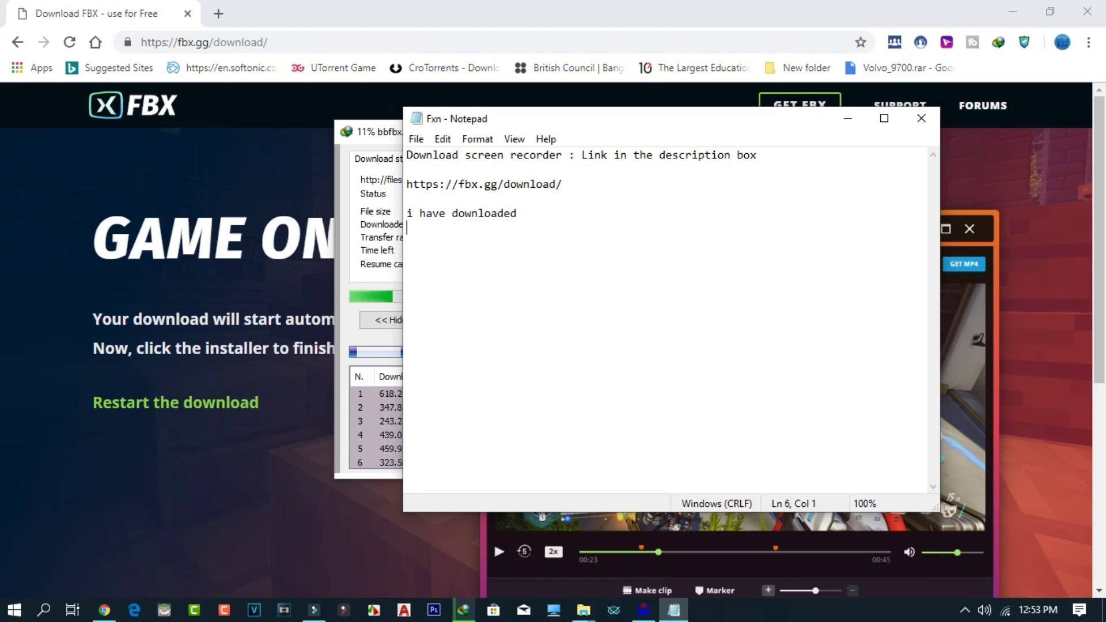
- Add the line "Open download folder" to the note and minimize it
type("Open d")
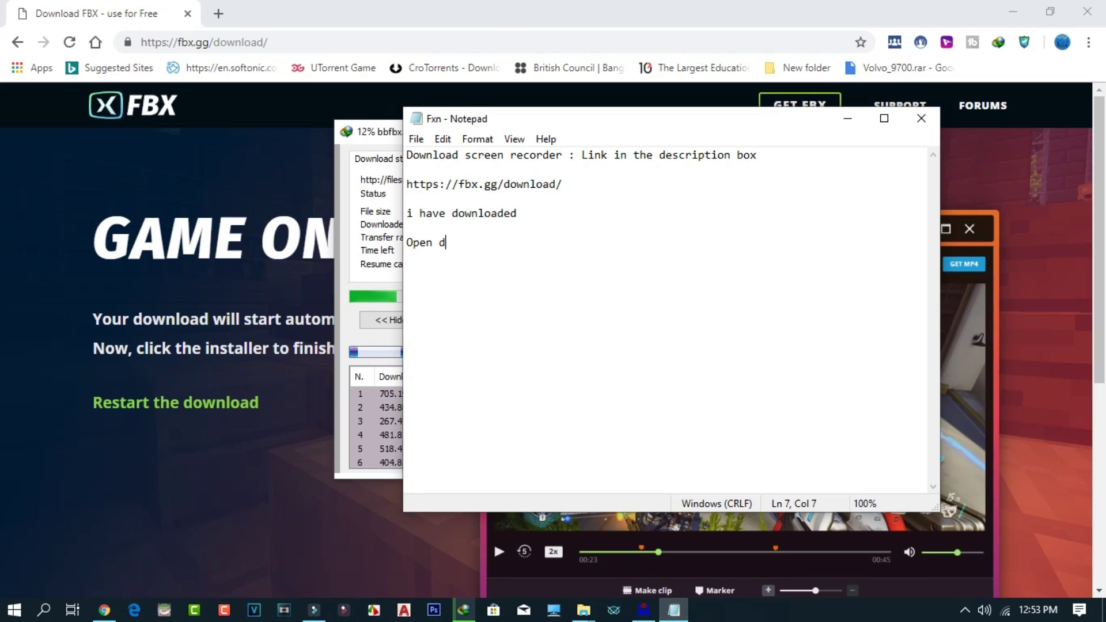
type("ownload ")
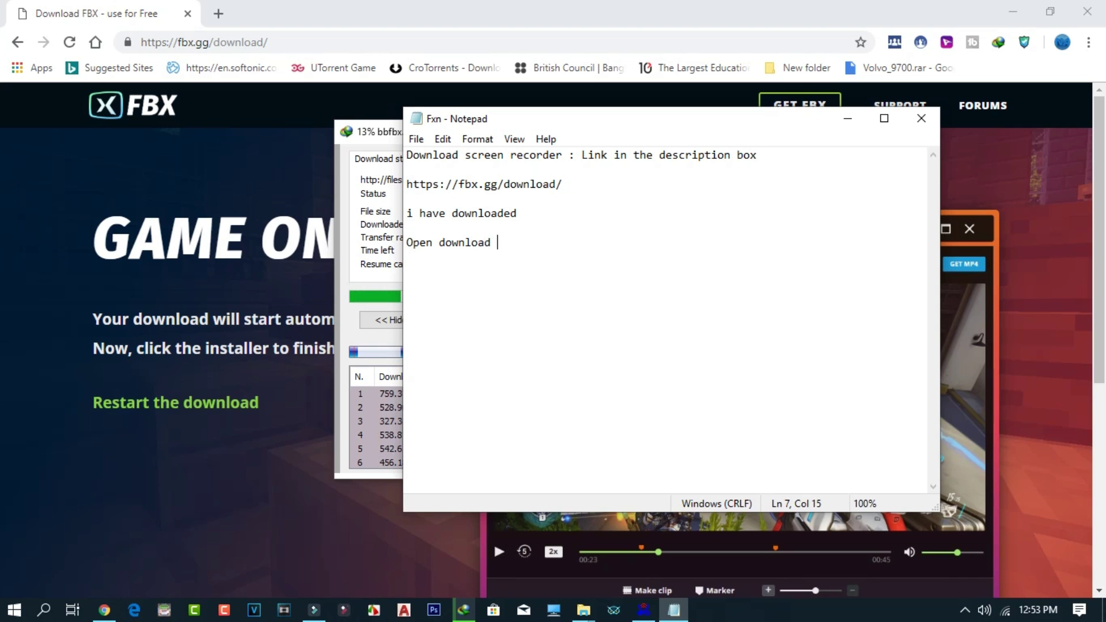
type("folder")
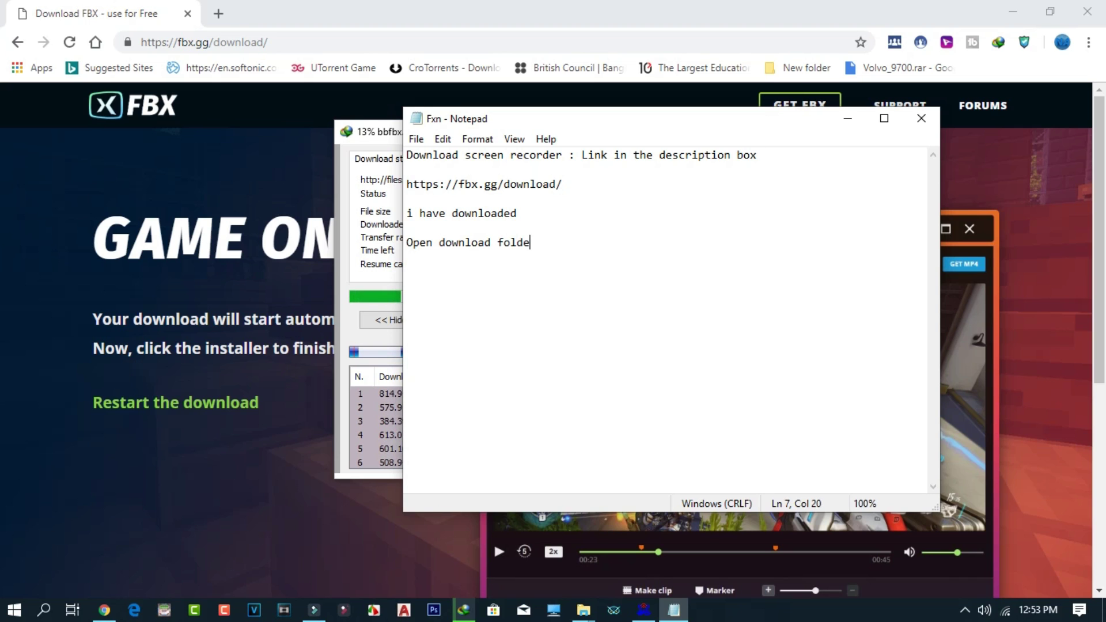
left_click(834, 122)
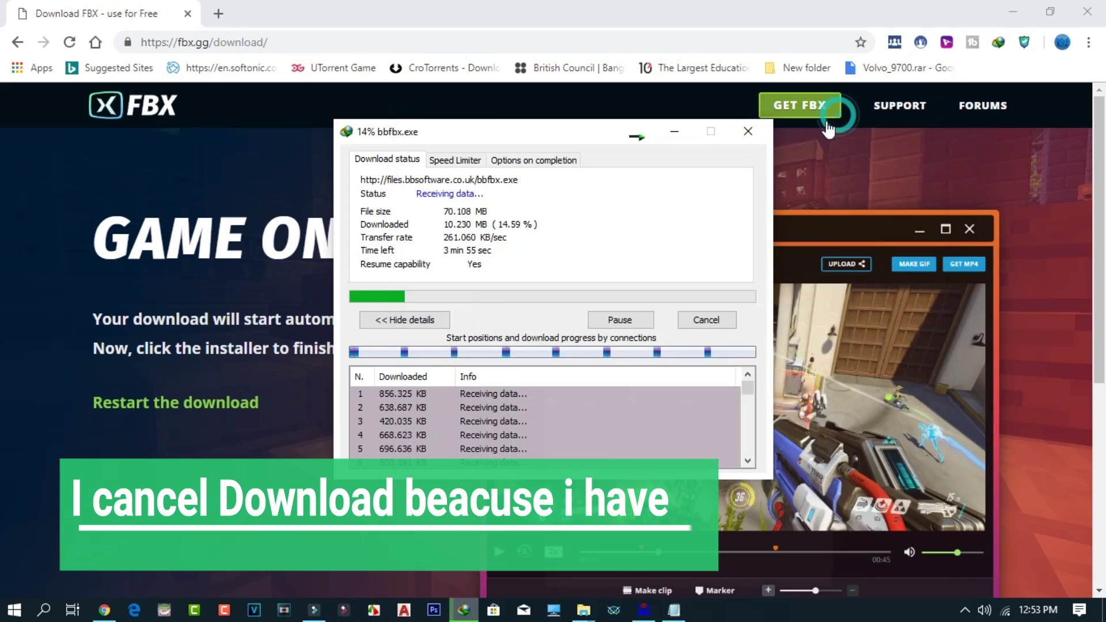
- Cancel the running bbfbx.exe download and minimize the browser
left_click(698, 319)
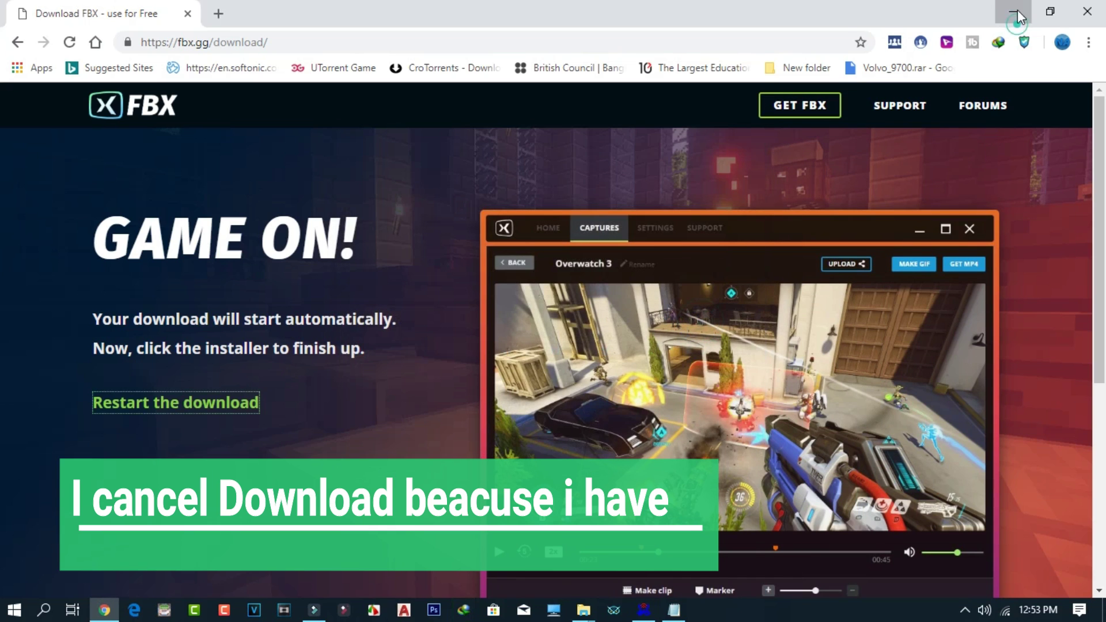
left_click(1013, 11)
- Open the Software drive, move the bbfbx installer onto the desktop and close the folder window
right_click(23, 268)
left_click(74, 217)
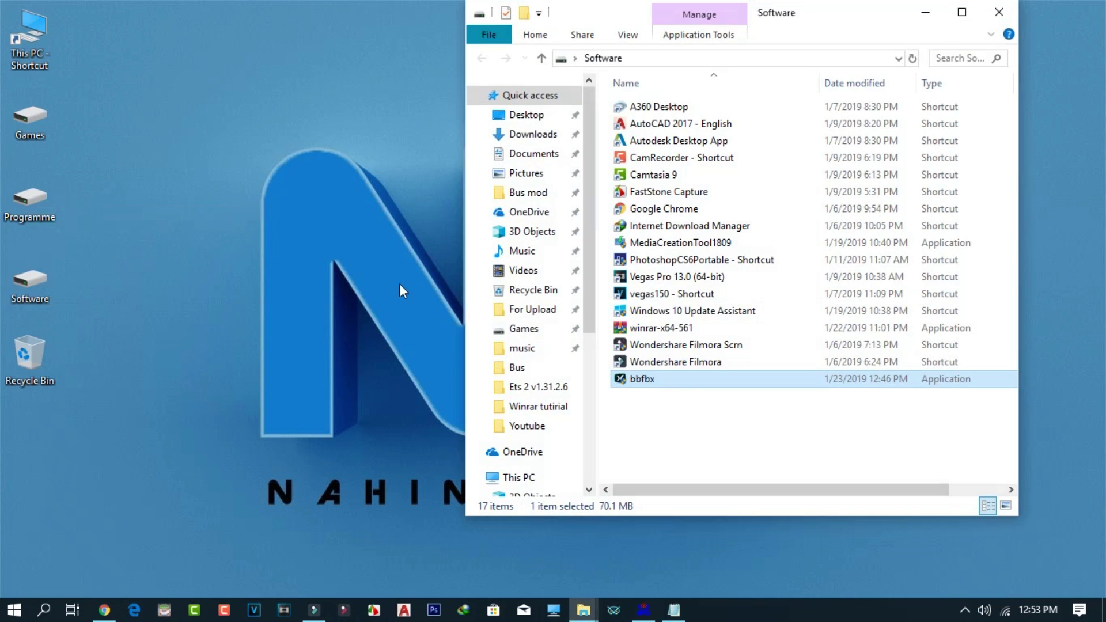
left_click_drag(640, 380, 306, 231)
left_click(1000, 13)
left_click_drag(256, 116, 496, 378)
- Add the line "bbfbx it is the record" to the Fxn note in Notepad and minimize it
left_click(672, 610)
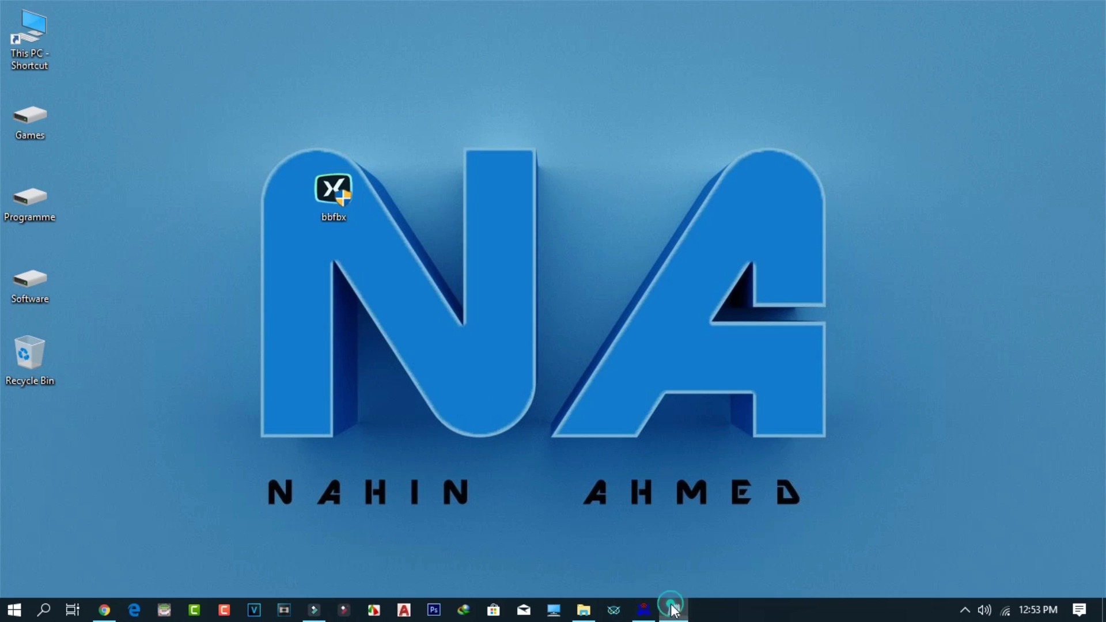
key("Return")
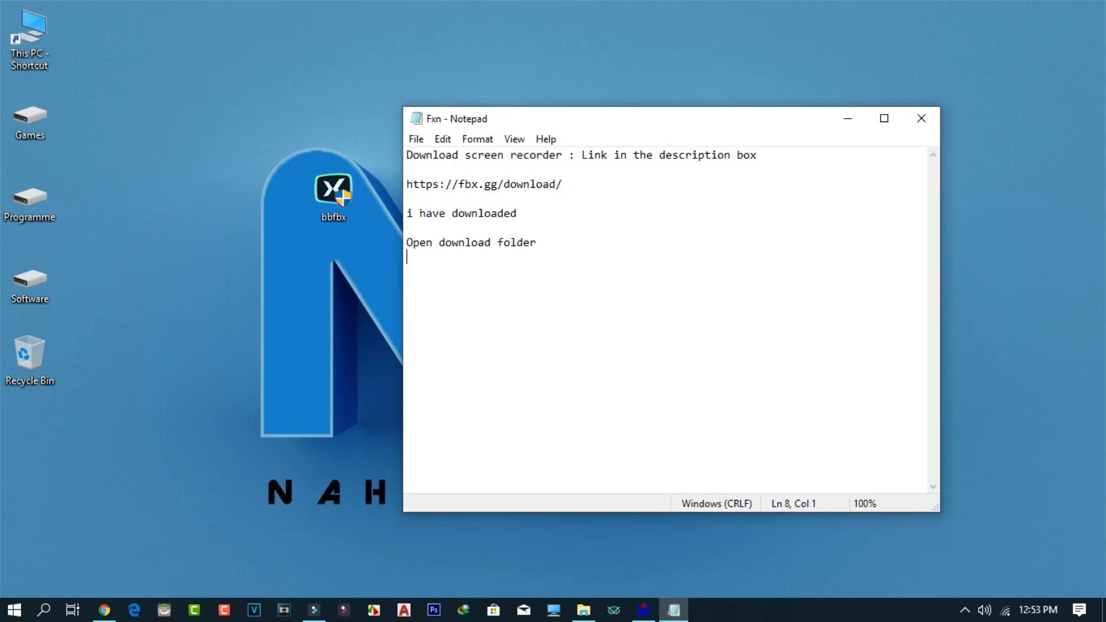
type("bbfbx it is the r")
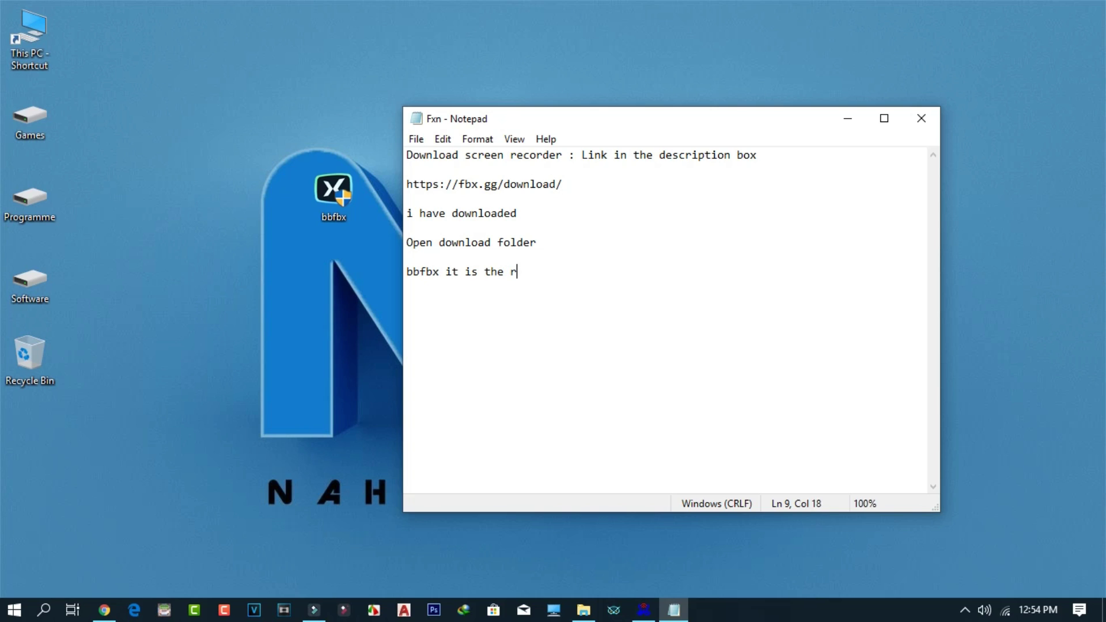
key("BackSpace")
key("BackSpace")
type("record")
left_click(483, 273)
left_click(847, 118)
- Run the bbfbx installer on the desktop as administrator and allow it to start
right_click(340, 175)
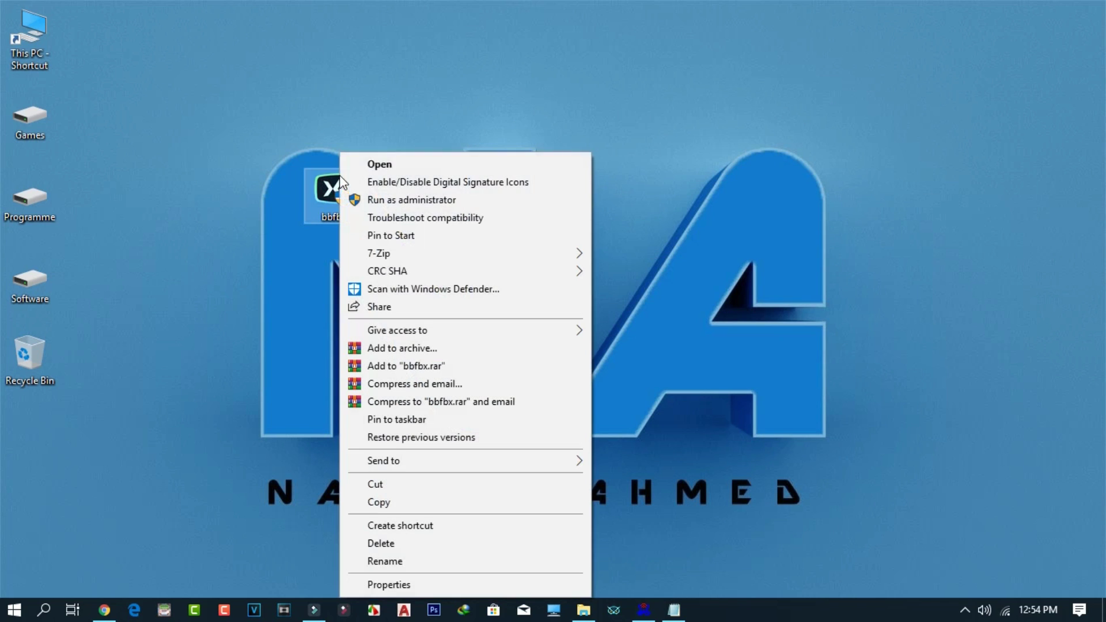
left_click(426, 200)
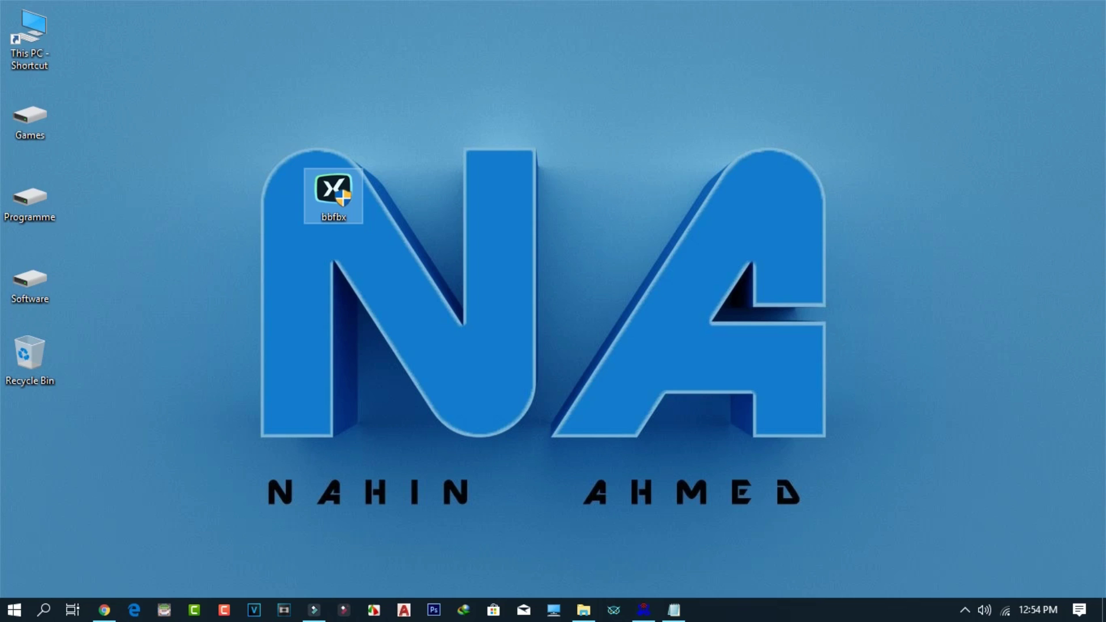
left_click(466, 398)
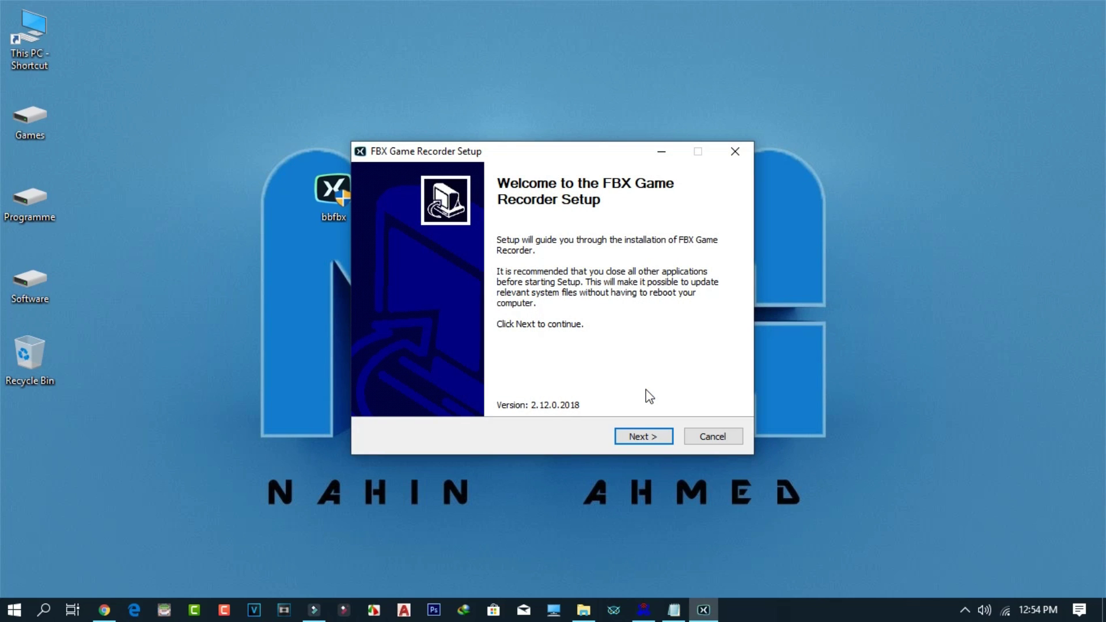
- Continue past the setup's welcome page, review the FBX license agreement to its end and accept its terms
left_click(640, 436)
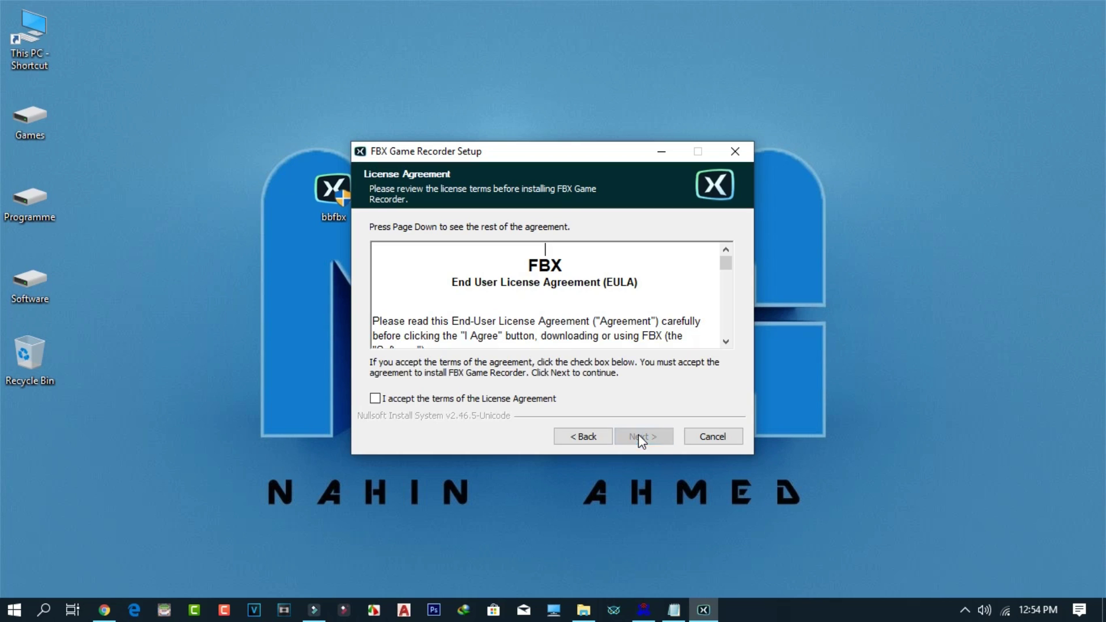
scroll(535, 314, "down", 5)
scroll(518, 297, "down", 15)
scroll(498, 285, "down", 10)
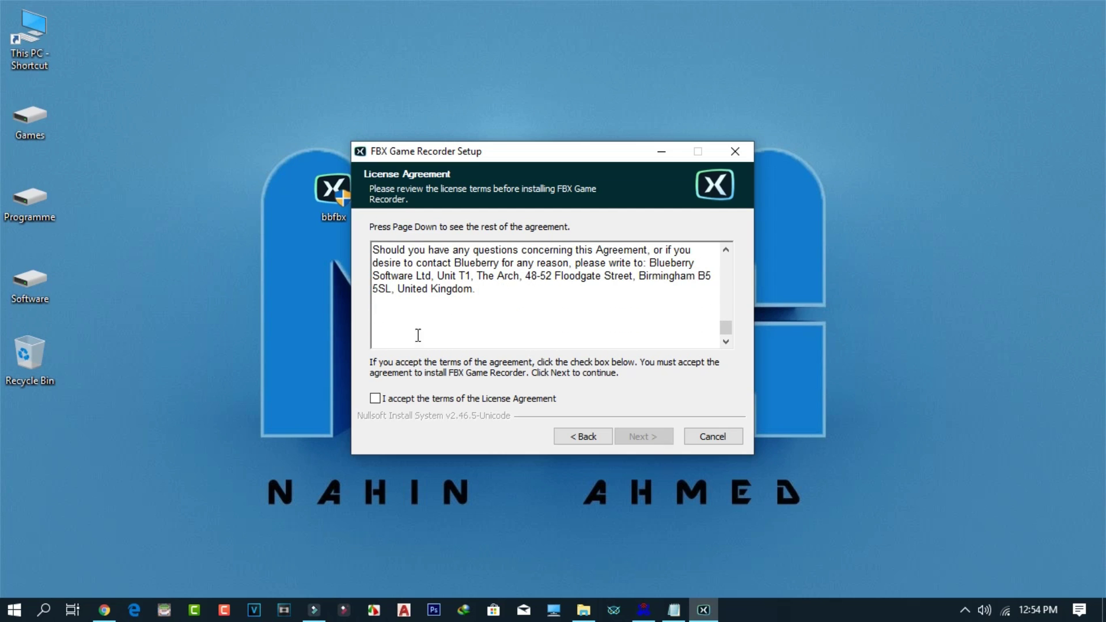
left_click(375, 398)
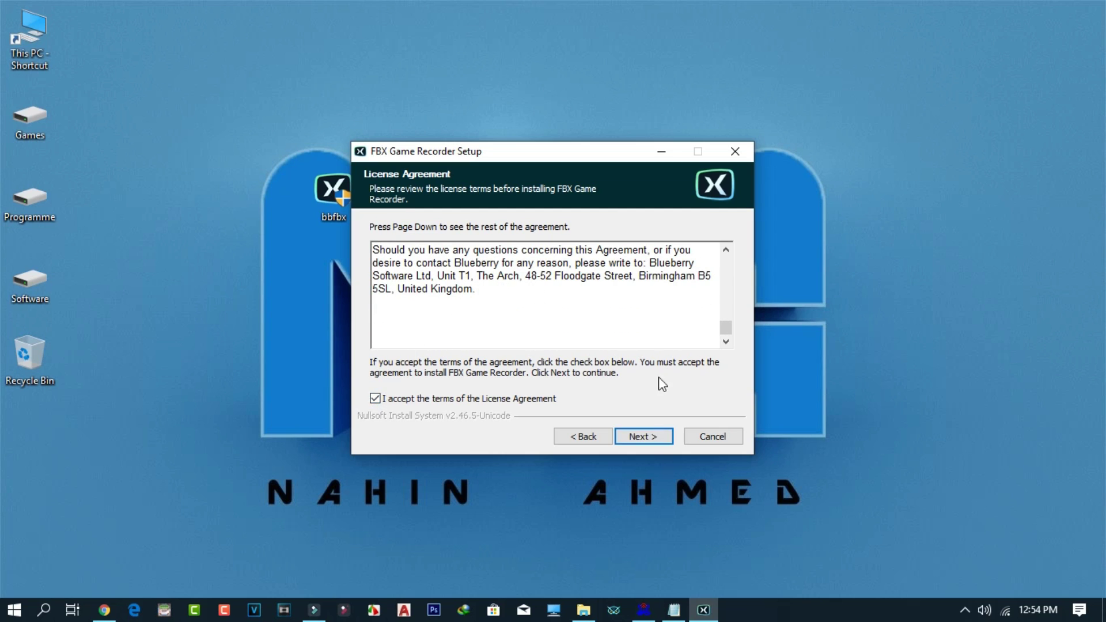
left_click(640, 436)
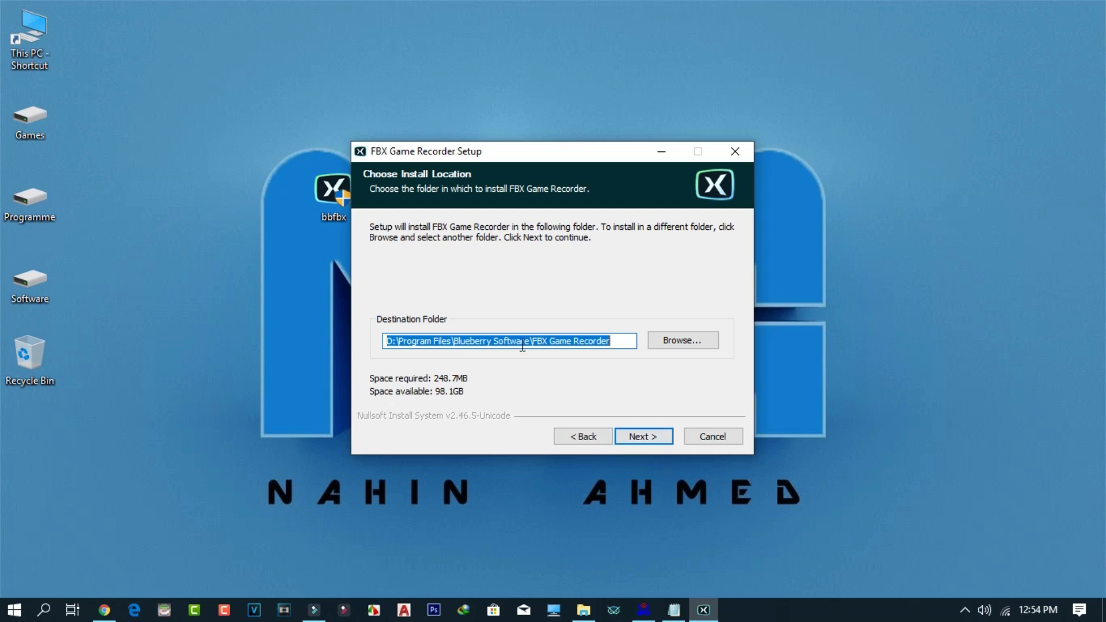
- Look at the available install folders, then keep D:\Program Files\Blueberry Software\FBX Game Recorder as the destination
left_click(635, 343)
left_click(683, 339)
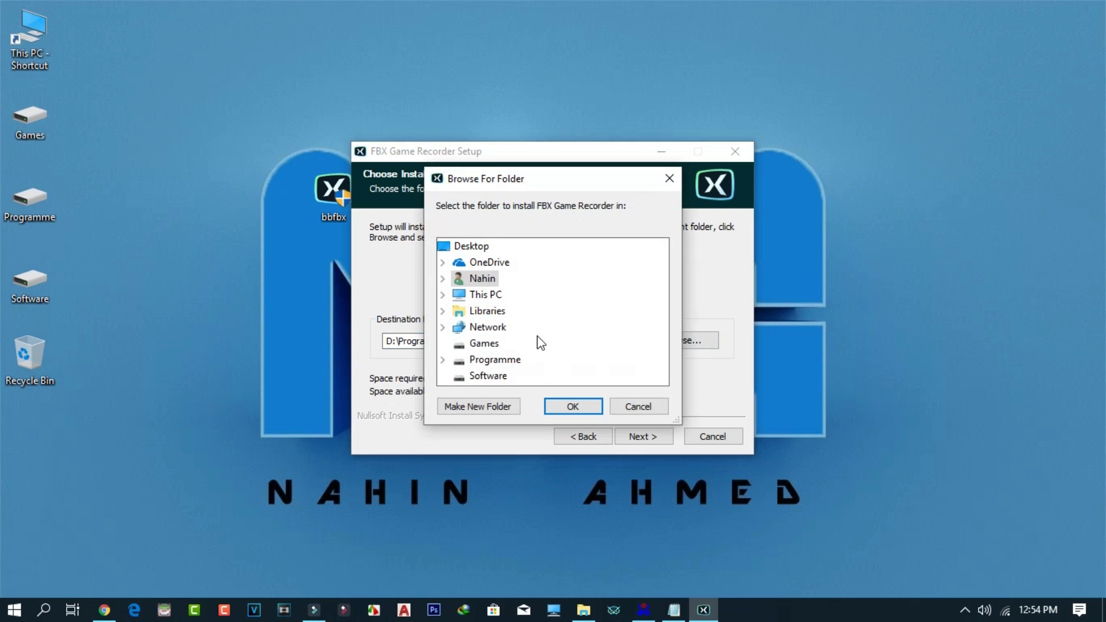
left_click(677, 182)
left_click(647, 435)
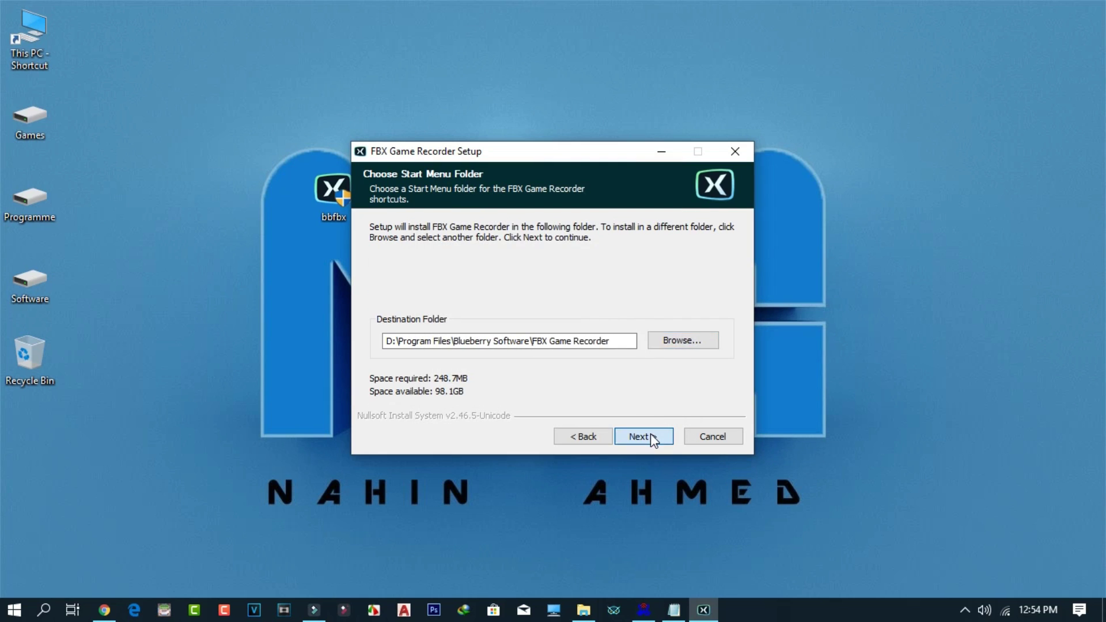
- Review the Start Menu folder list and keep FBX Game Recorder as the folder for the shortcuts
left_click(465, 263)
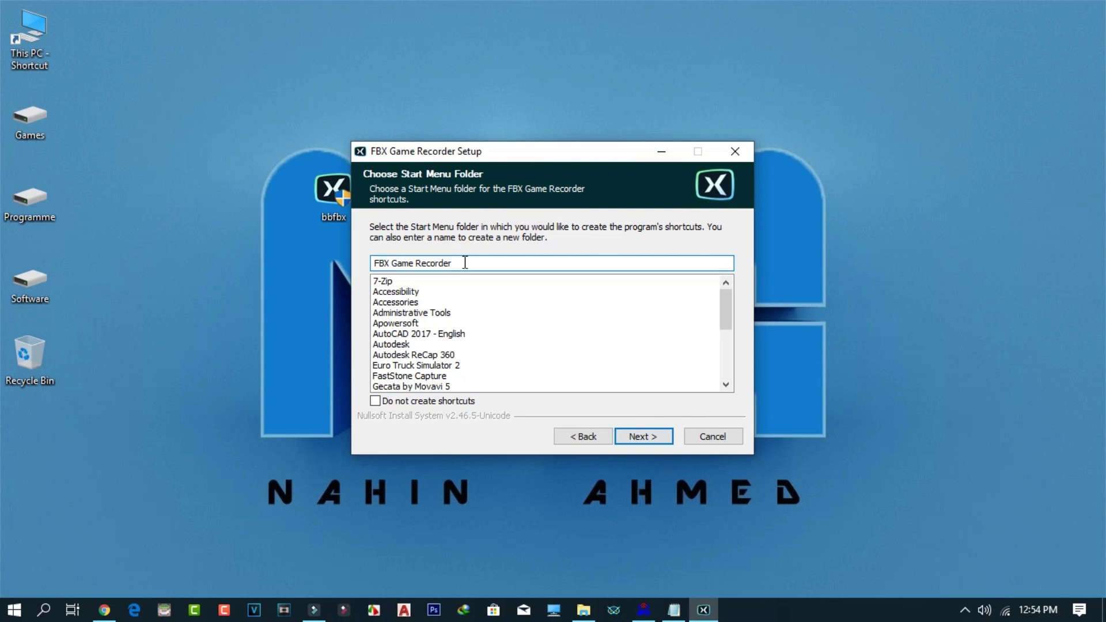
scroll(441, 346, "down", 2)
scroll(441, 345, "down", 2)
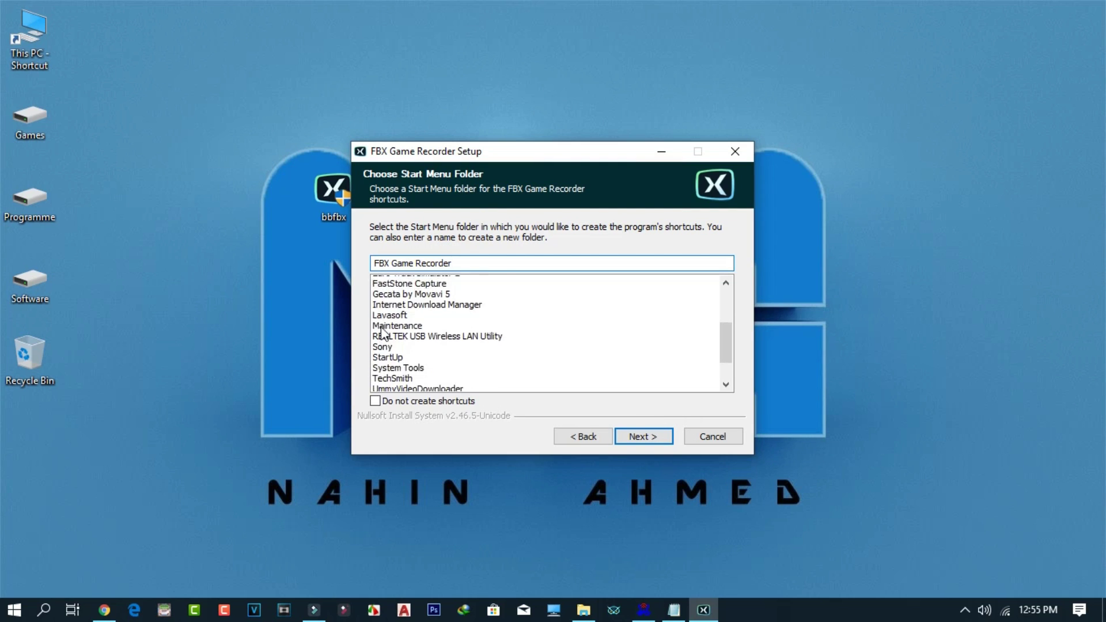
scroll(499, 354, "up", 4)
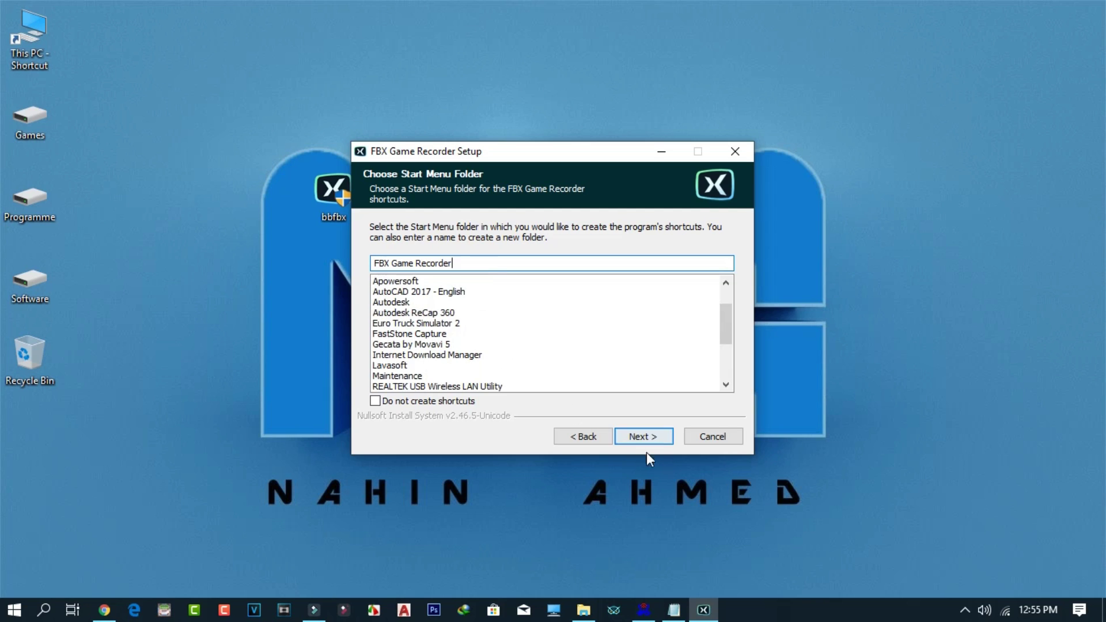
left_click(645, 439)
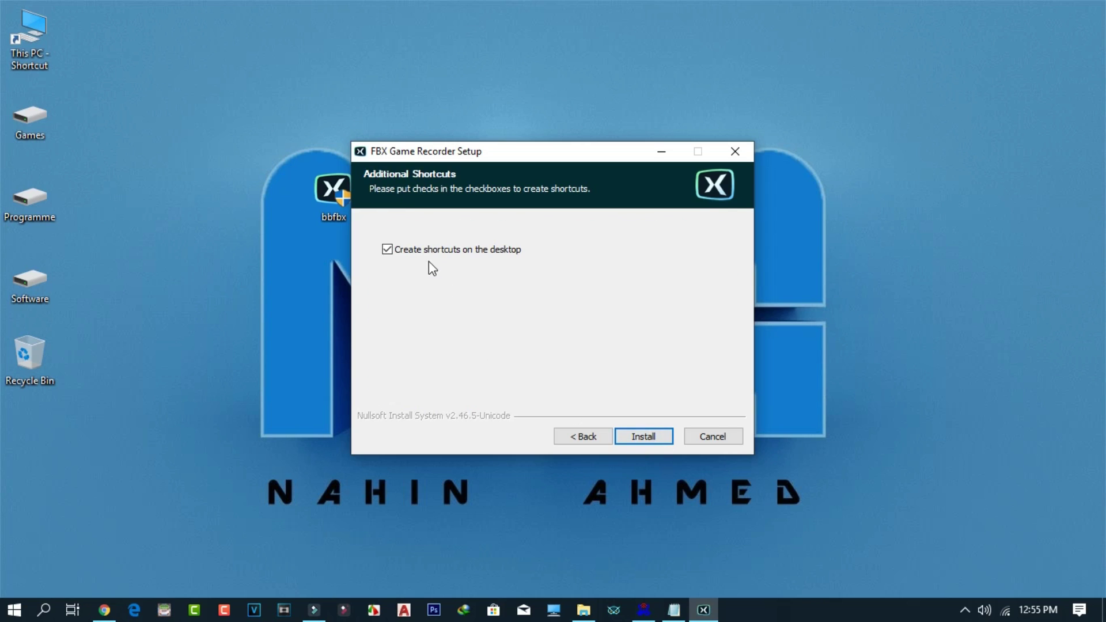
- Install FBX Game Recorder with a desktop shortcut and finish the setup without running the program
left_click(652, 440)
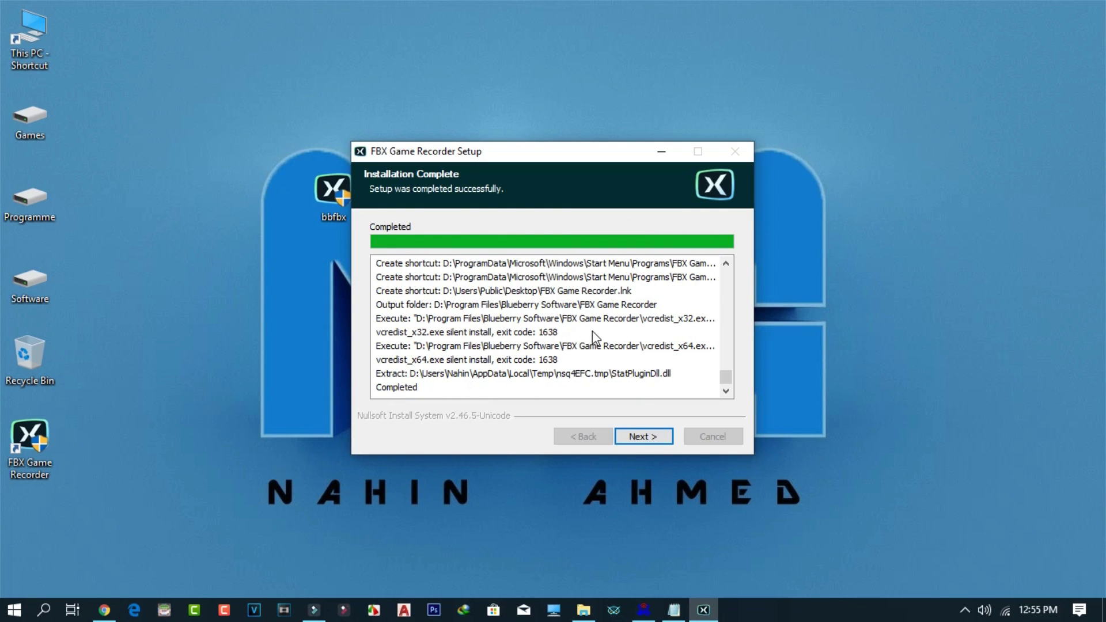
scroll(630, 316, "up", 5)
scroll(628, 328, "down", 5)
left_click(640, 436)
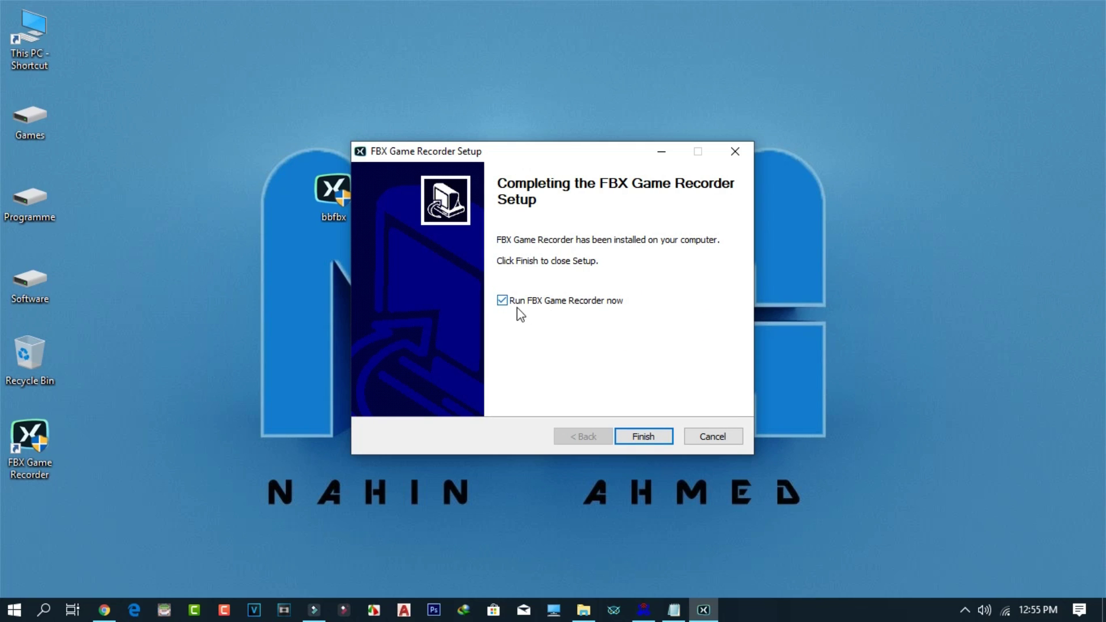
left_click(502, 300)
left_click(644, 436)
- Move the bbfbx installer into Software on the refreshed desktop and place the FBX Game Recorder shortcut in the open middle area
right_click(517, 244)
left_click(551, 295)
left_click_drag(343, 185, 48, 272)
right_click(74, 206)
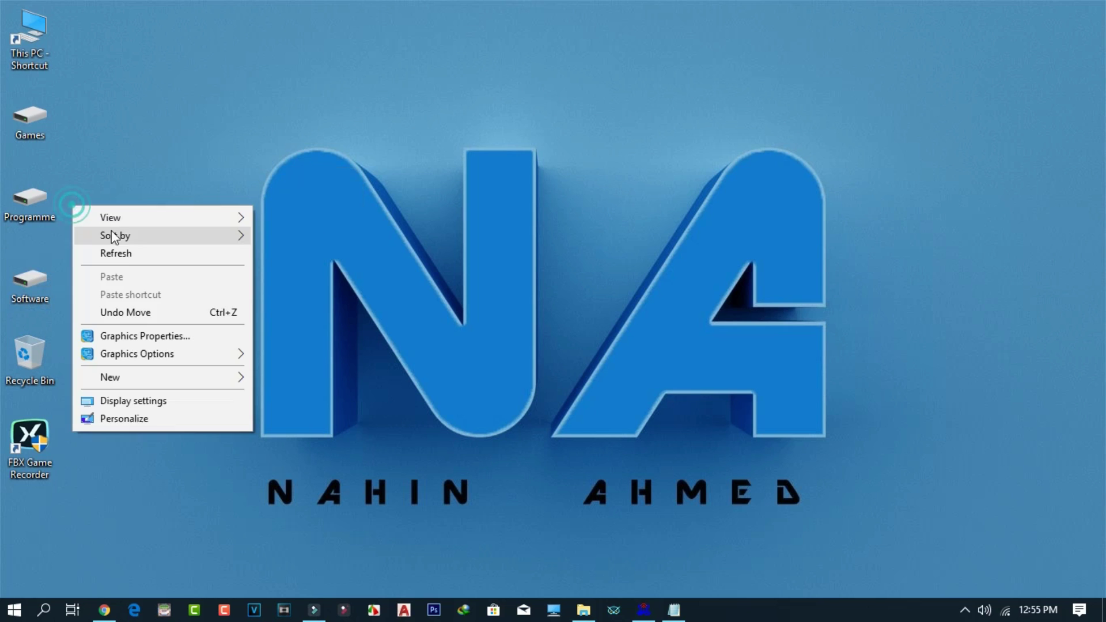
left_click(135, 261)
right_click(27, 445)
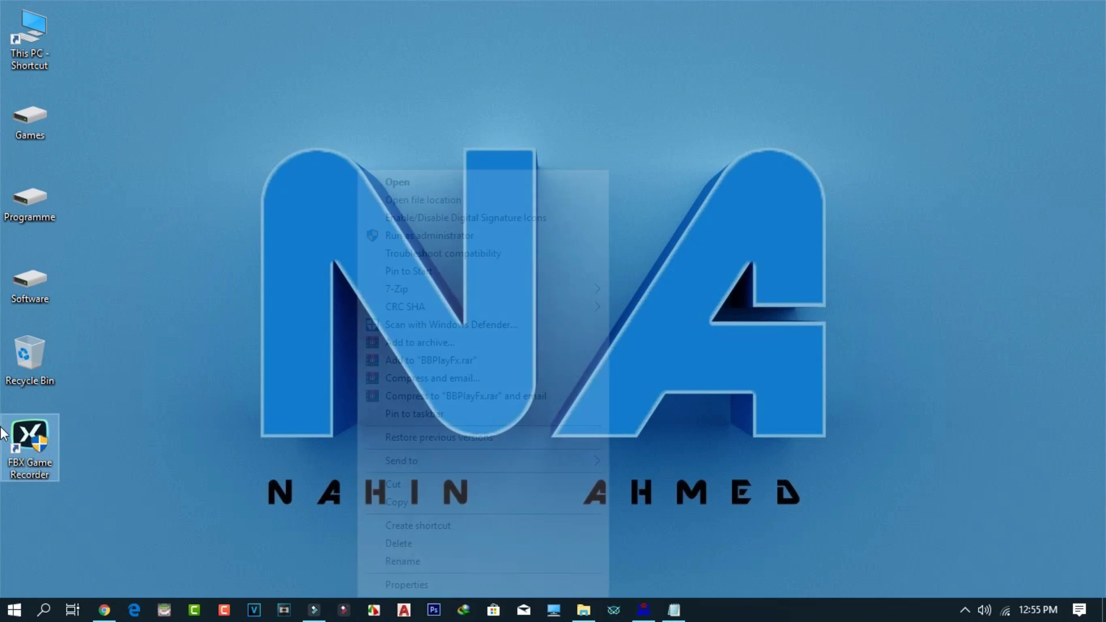
left_click_drag(22, 438, 387, 274)
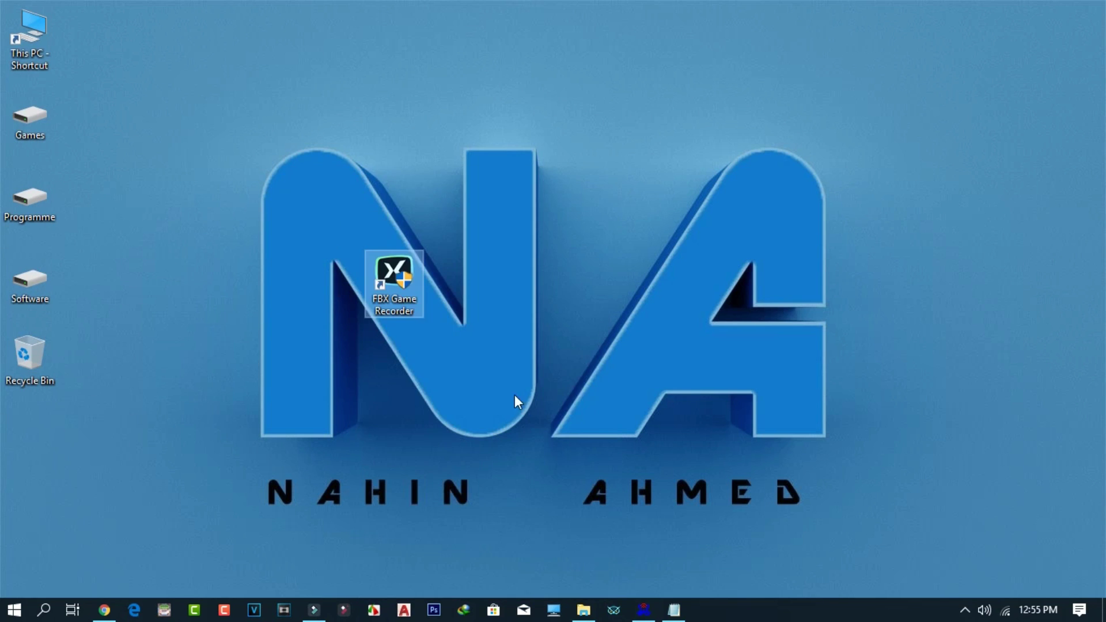
- Add the lines "installing finish" and "now run it" to the Fxn notes in Notepad, then minimise them
left_click(672, 612)
left_click(560, 280)
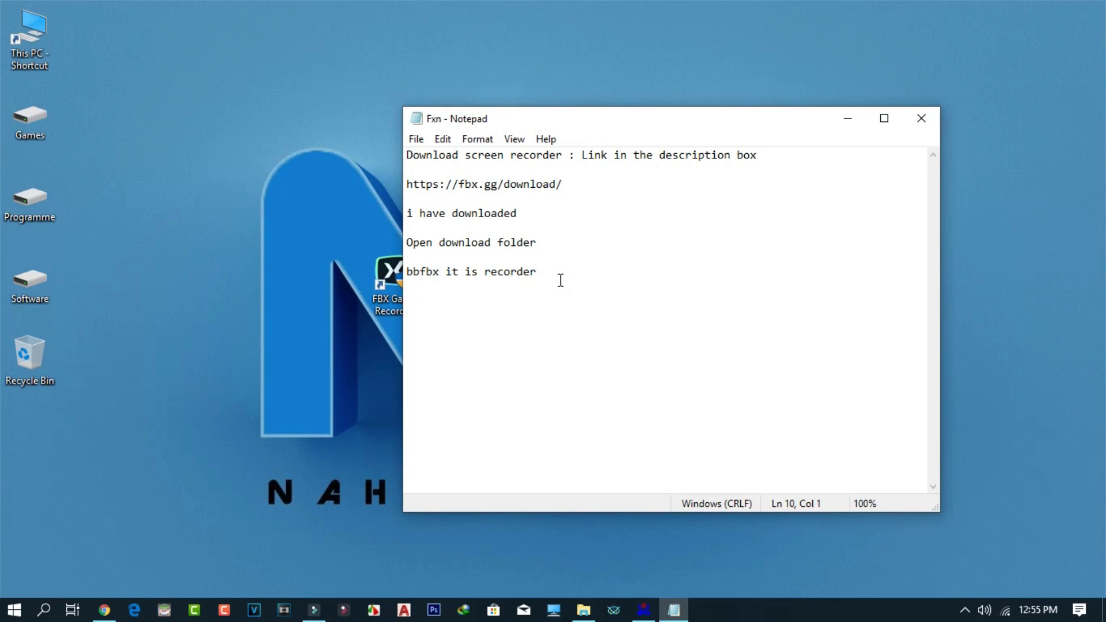
type("installing finish  now ")
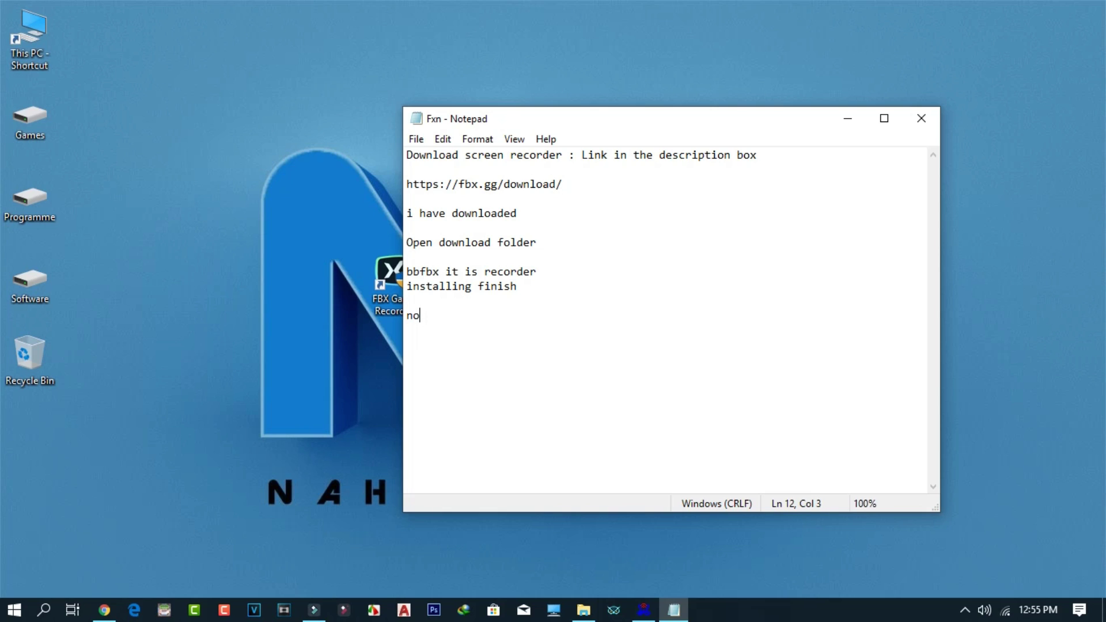
type("run it")
left_click(845, 118)
- Open FBX Game Recorder from its desktop shortcut and dismiss the browser error dialog
right_click(397, 271)
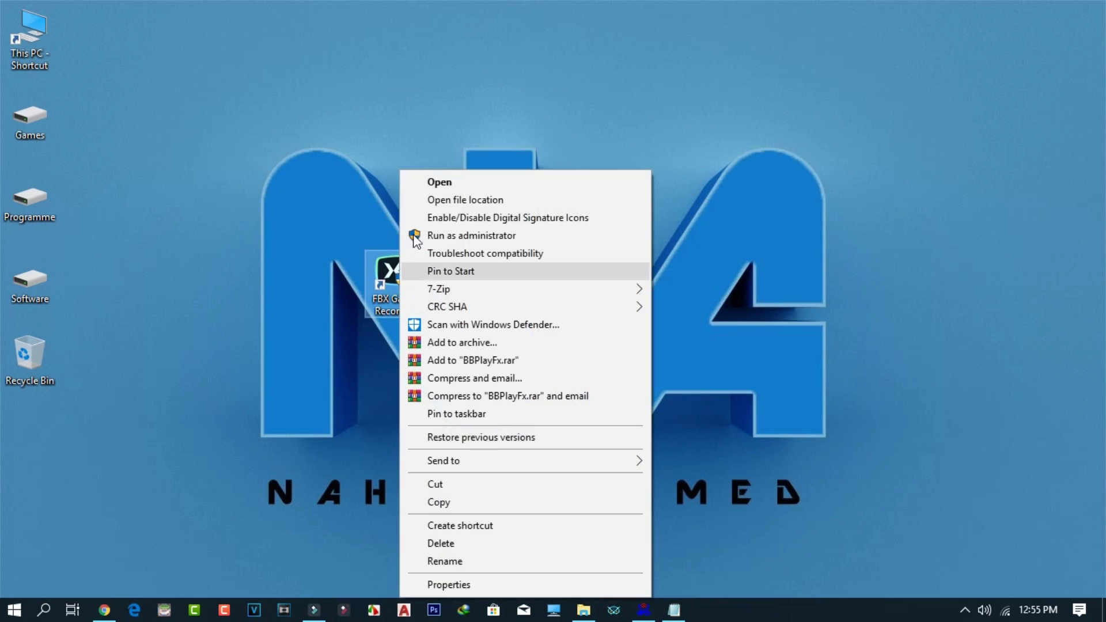
left_click(435, 182)
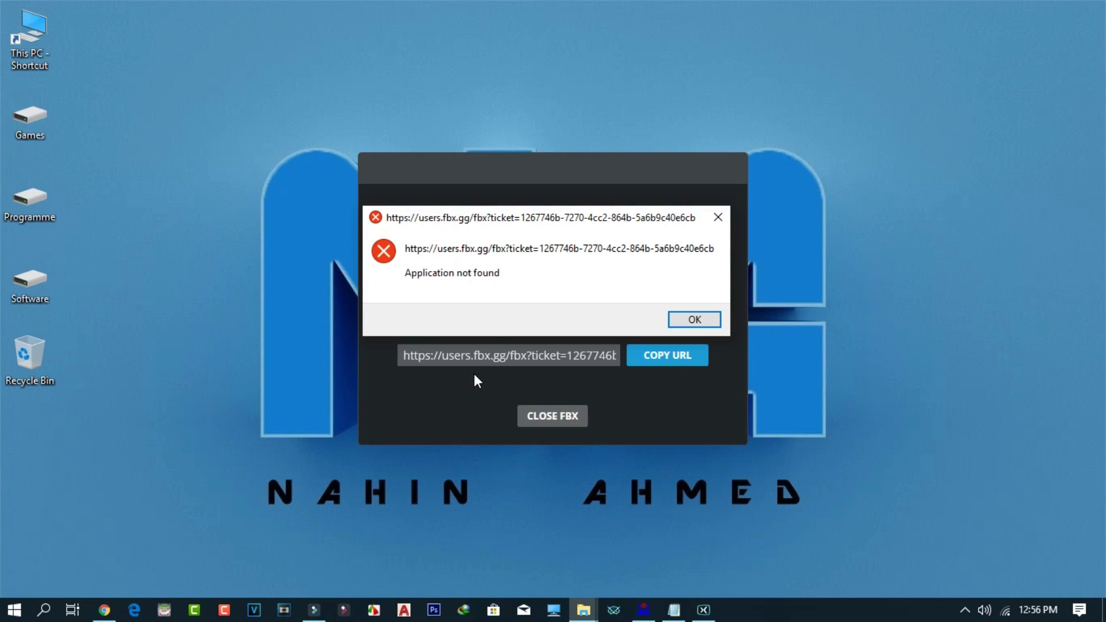
left_click_drag(525, 218, 544, 236)
left_click(712, 338)
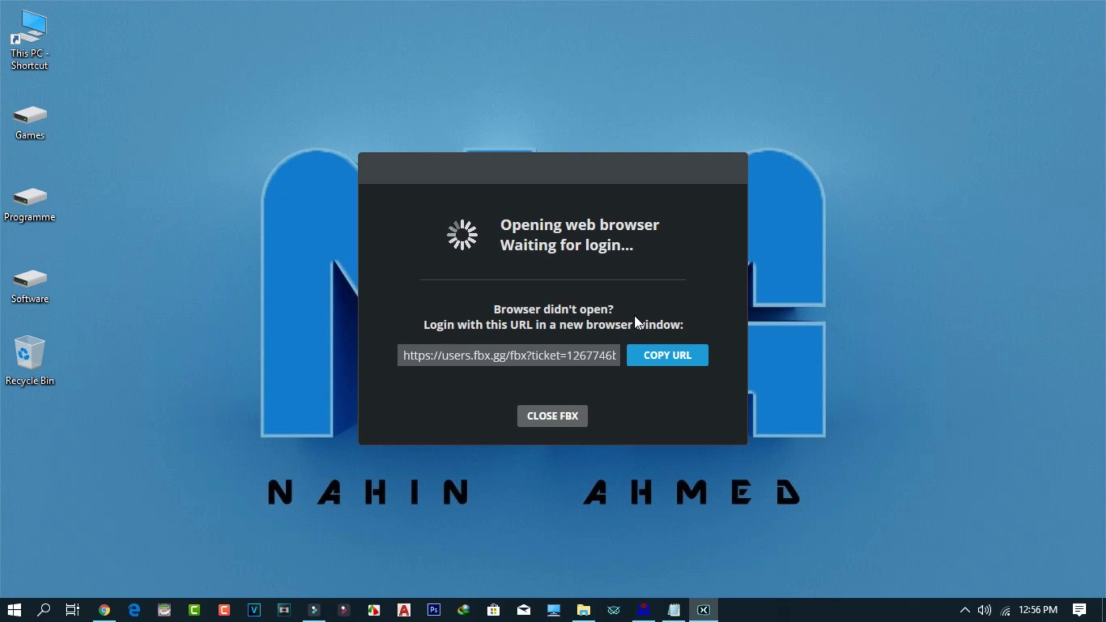
- Copy the FBX login URL and add the line "copy the url" to the Notepad notes
left_click(682, 354)
left_click(674, 610)
left_click(654, 131)
left_click_drag(717, 125, 994, 120)
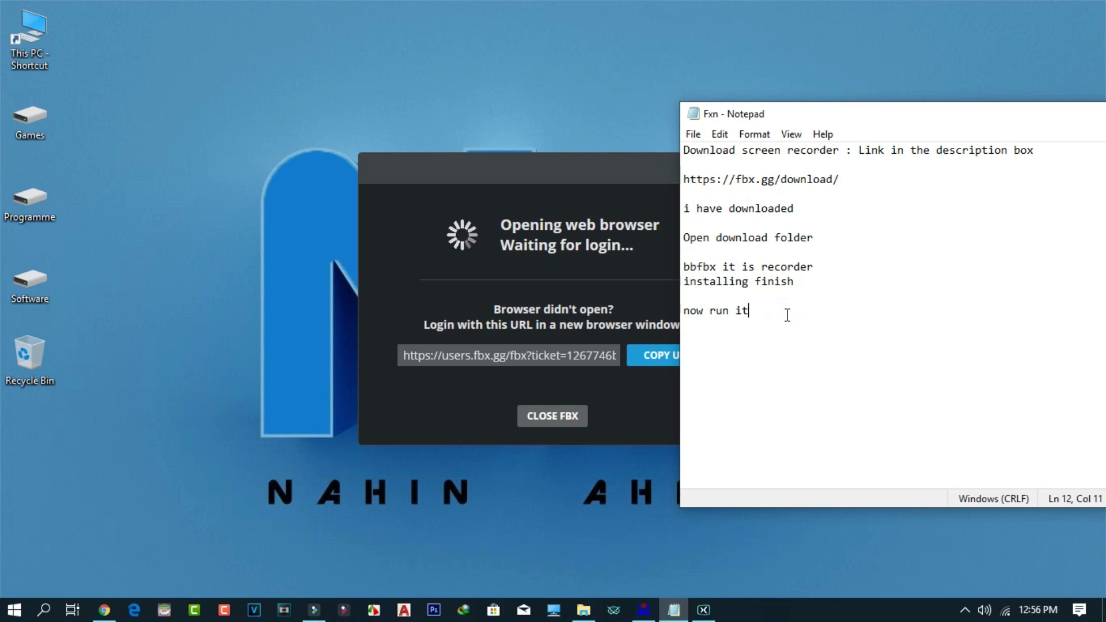
type("copy the url")
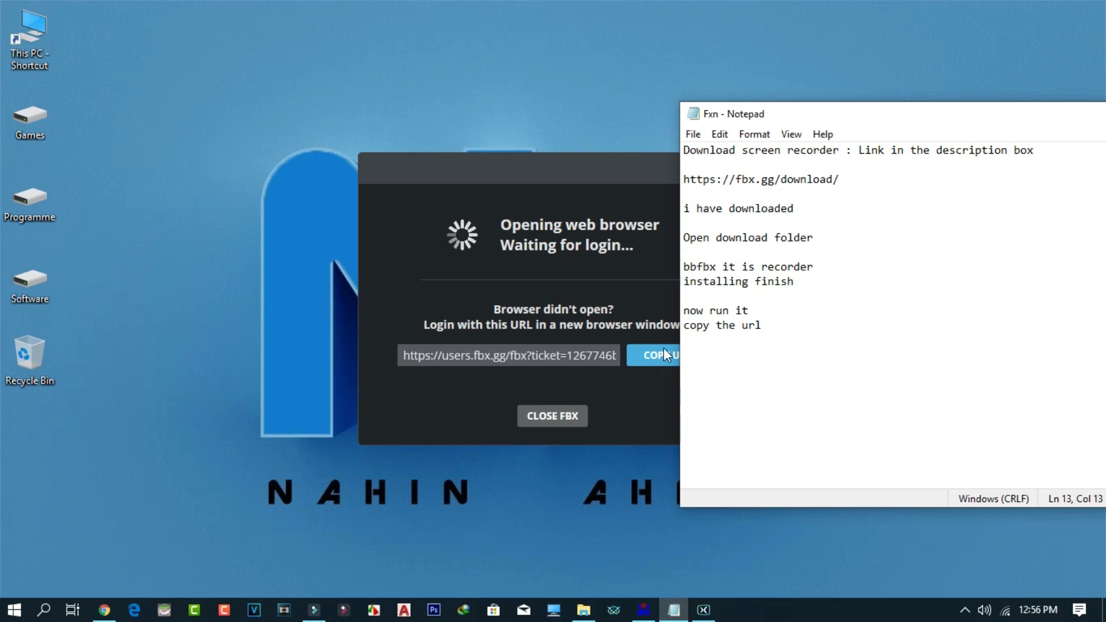
left_click_drag(961, 116, 728, 155)
left_click(887, 148)
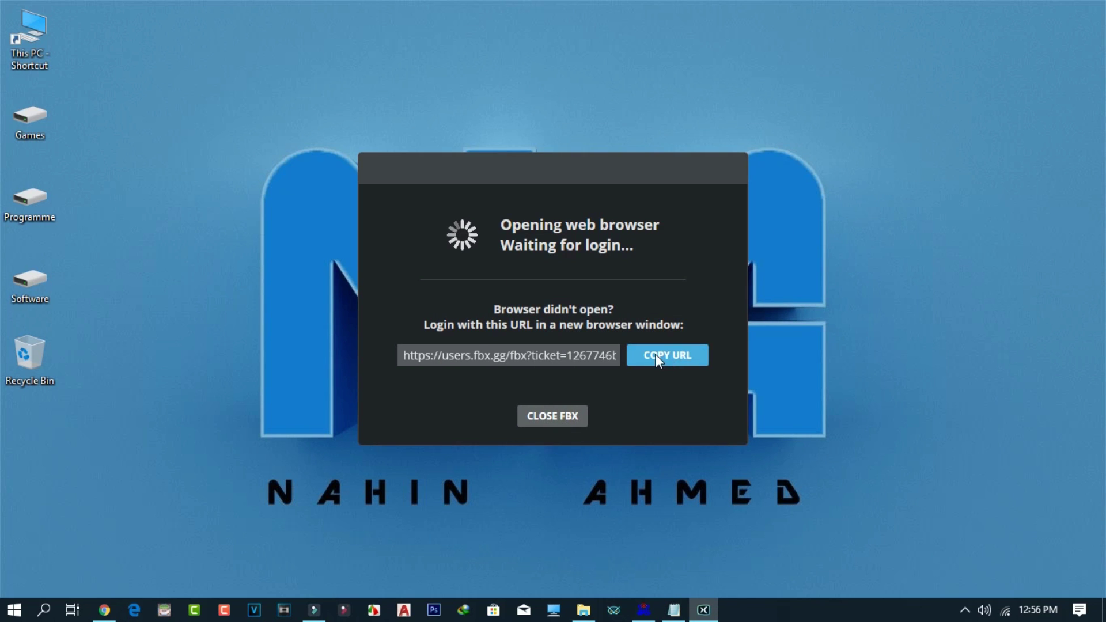
- Copy the login URL with its ticket from the FBX window and open it in a new Chrome tab
left_click(656, 354)
left_click(104, 610)
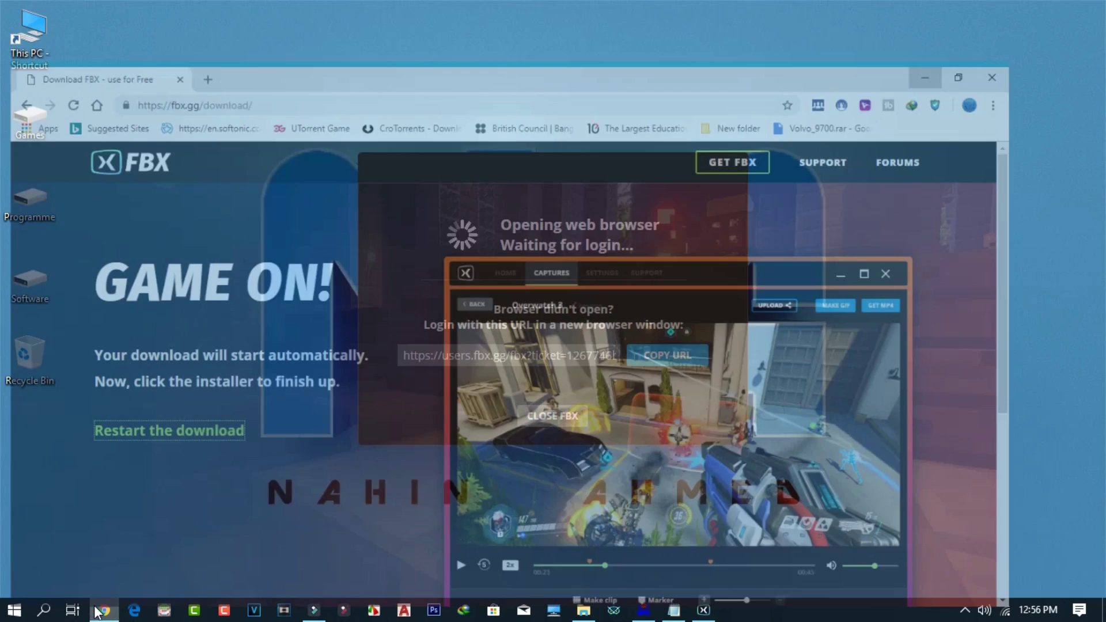
left_click(223, 15)
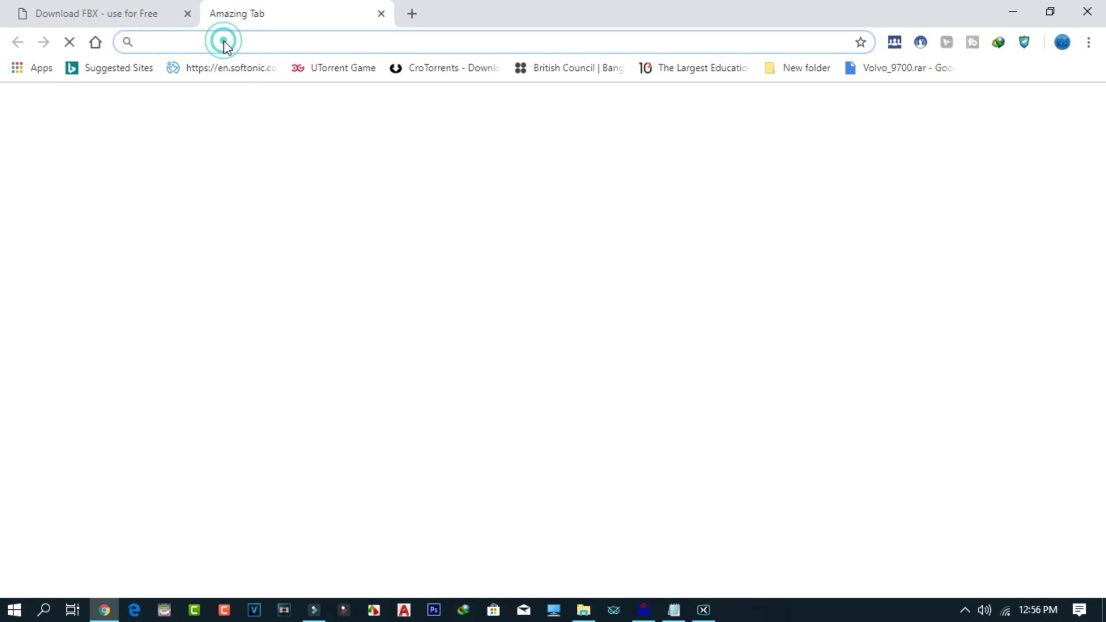
right_click(224, 40)
left_click(268, 168)
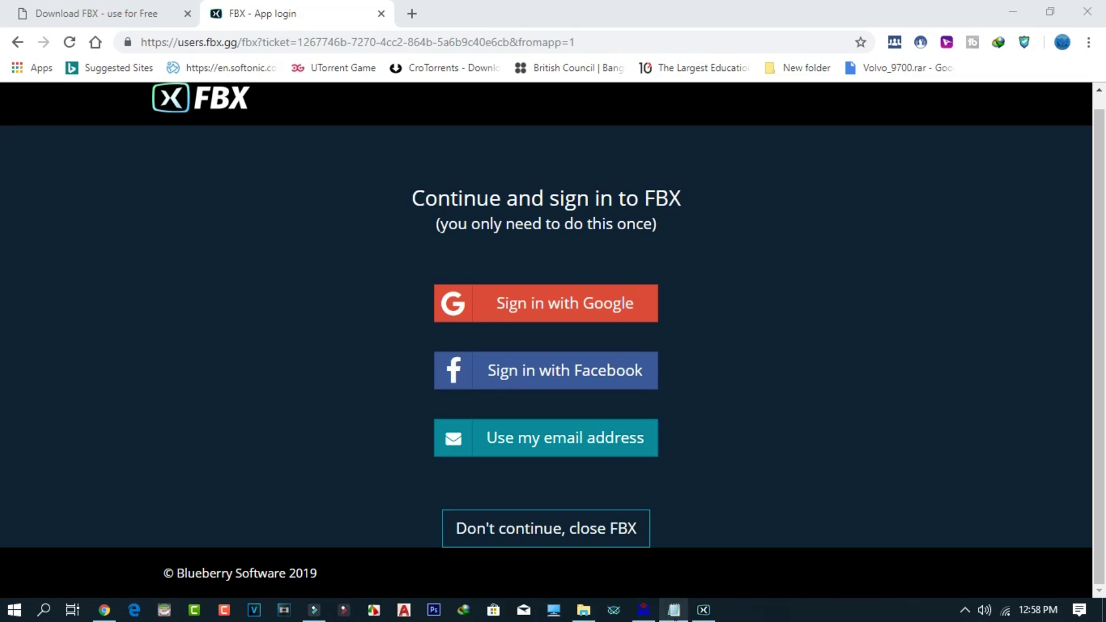
- Add the line "Choose an option" to the Notepad notes beside the FBX sign-in page, then minimise the notes
left_click(674, 610)
left_click(633, 169)
left_click_drag(629, 145, 884, 138)
left_click(802, 352)
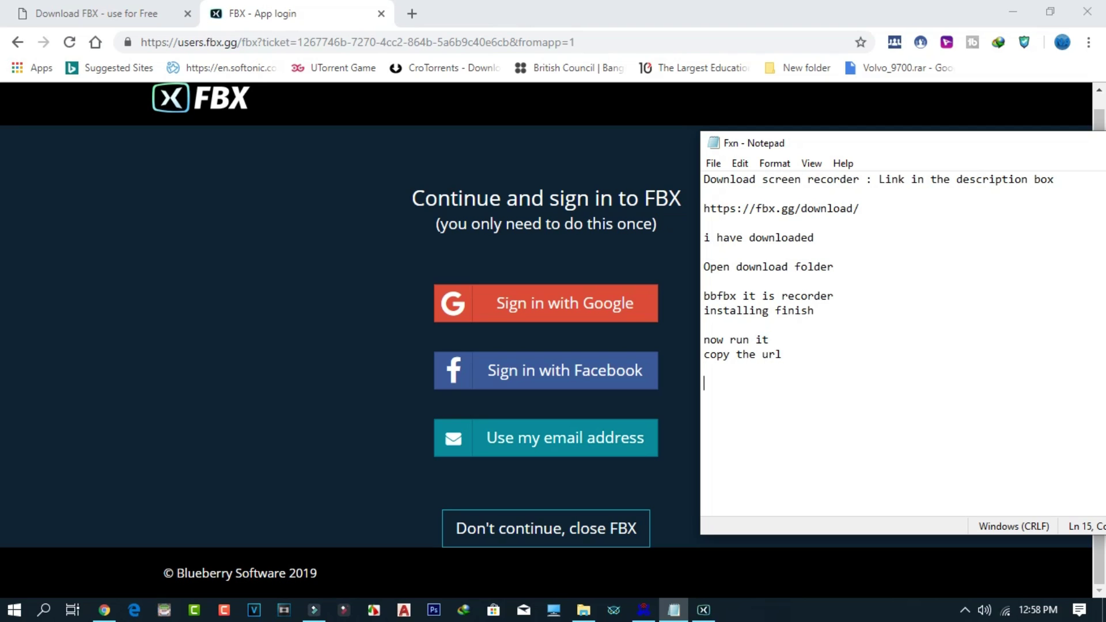
type("Choose an option")
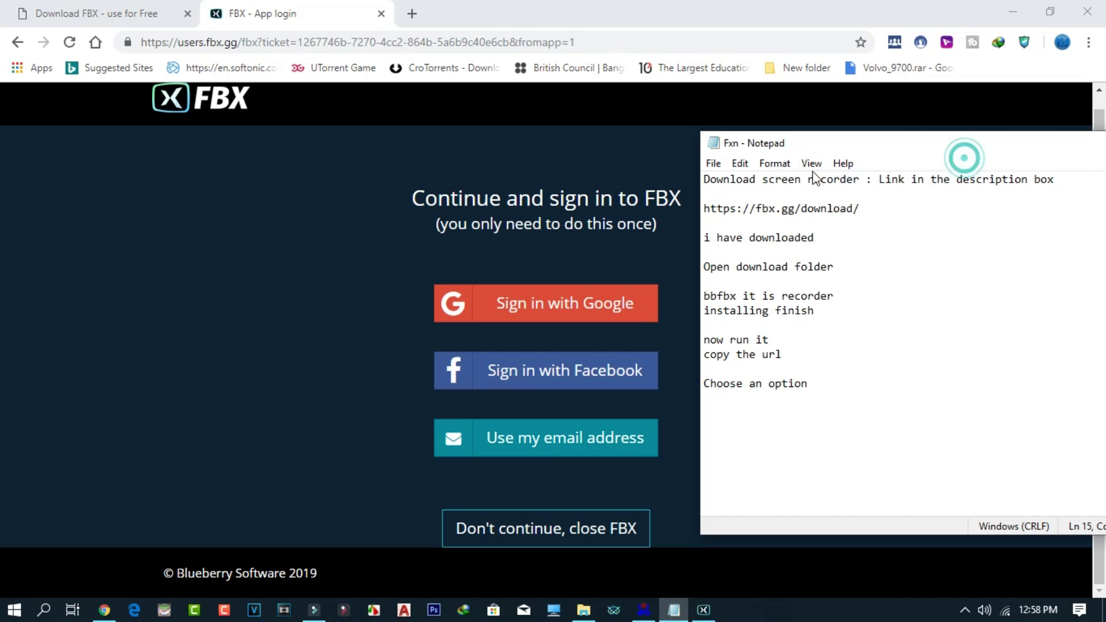
left_click_drag(851, 148, 678, 148)
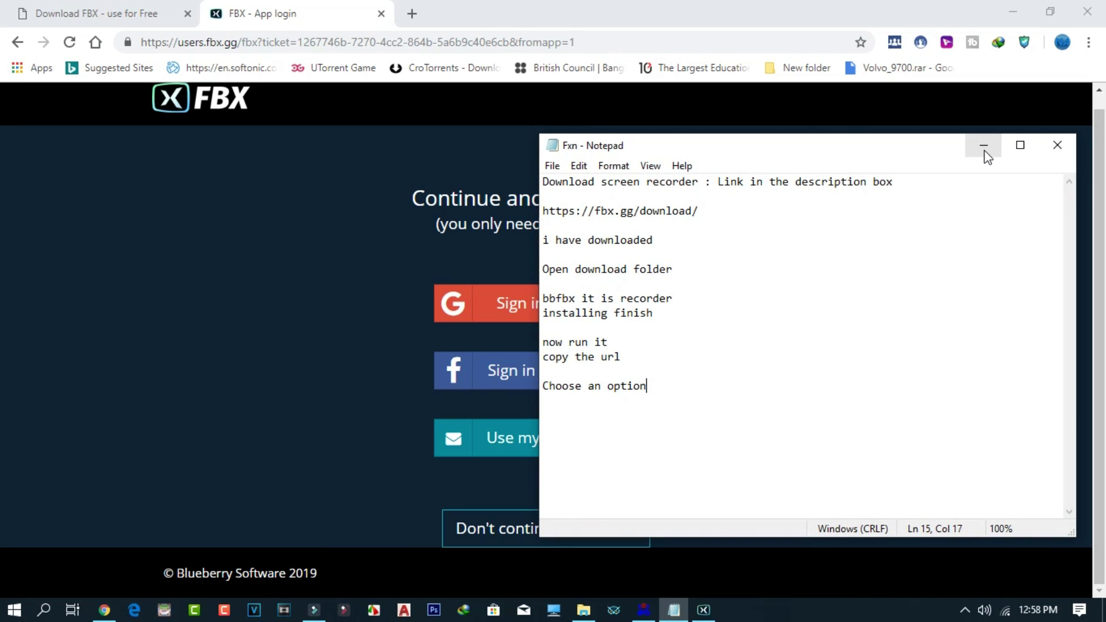
left_click(983, 150)
- Sign in to FBX with the first listed Google account and minimise the browser
left_click(571, 291)
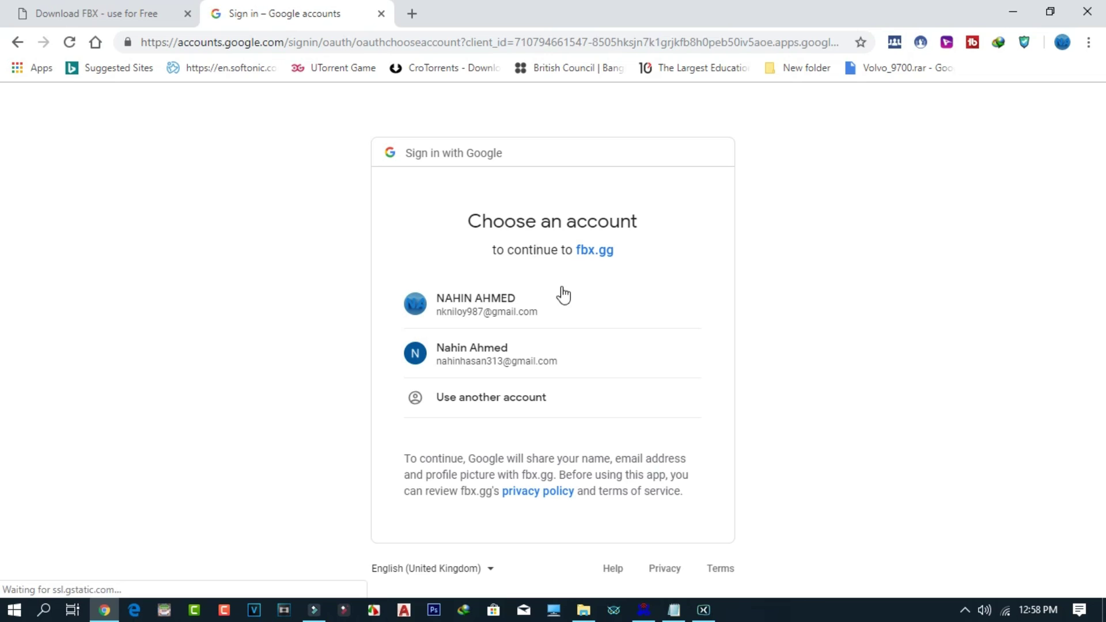
left_click(474, 310)
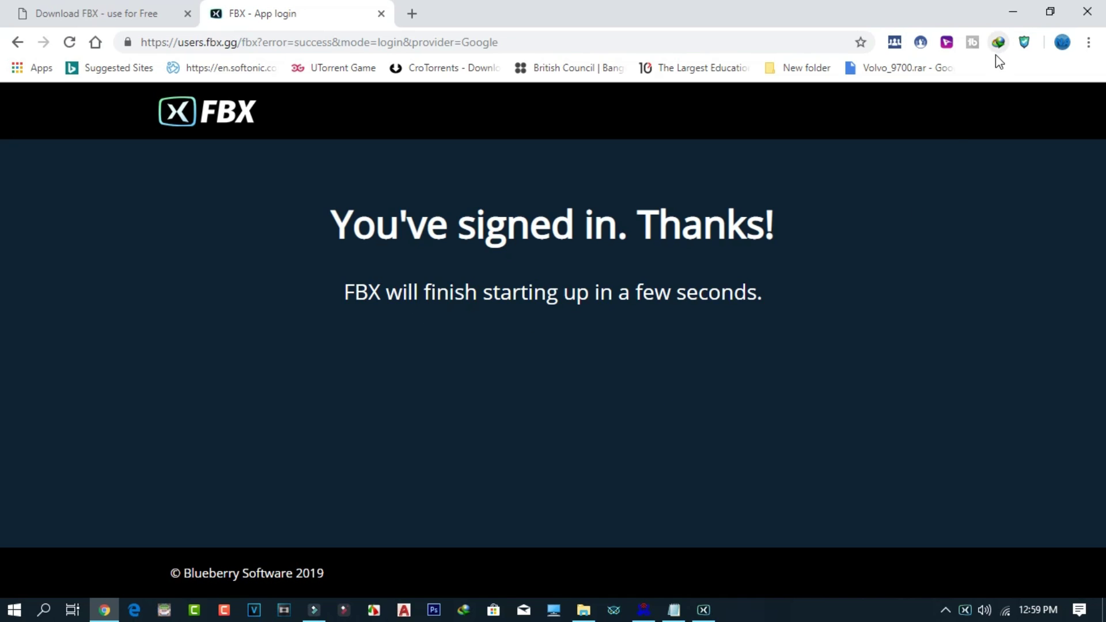
left_click(1013, 11)
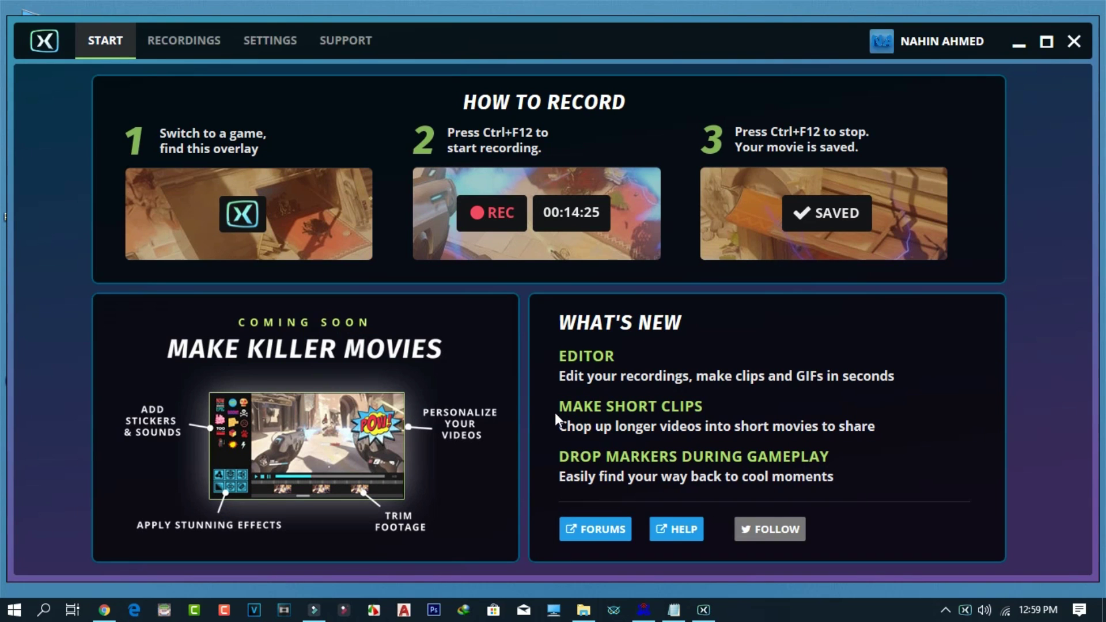
- Add the line "finaly run" below a blank line in the Notepad notes, then minimise them
left_click(672, 610)
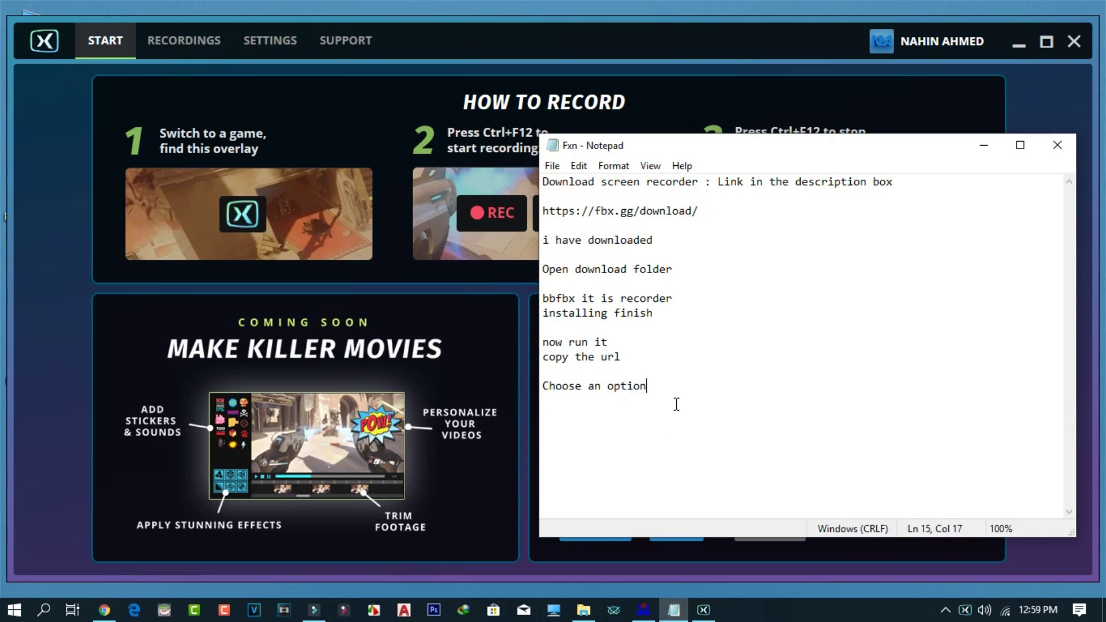
key("Return")
key("Return")
type("finaly ri")
key("BackSpace")
type("un")
left_click(984, 145)
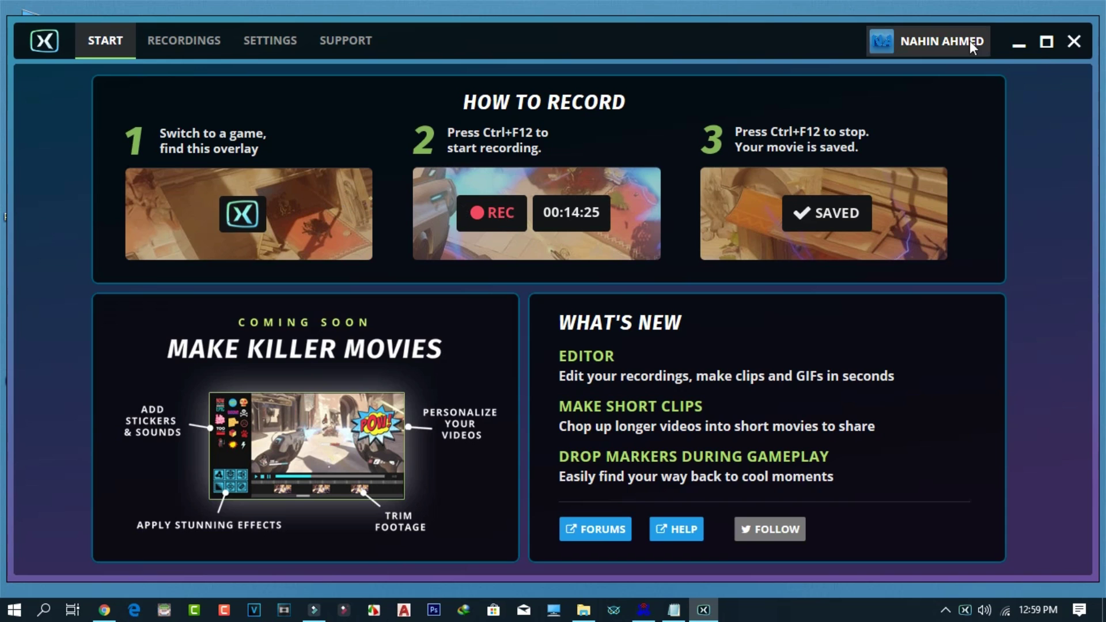
- Maximise the FBX window and look at the recordings list grouped by game
left_click(1047, 43)
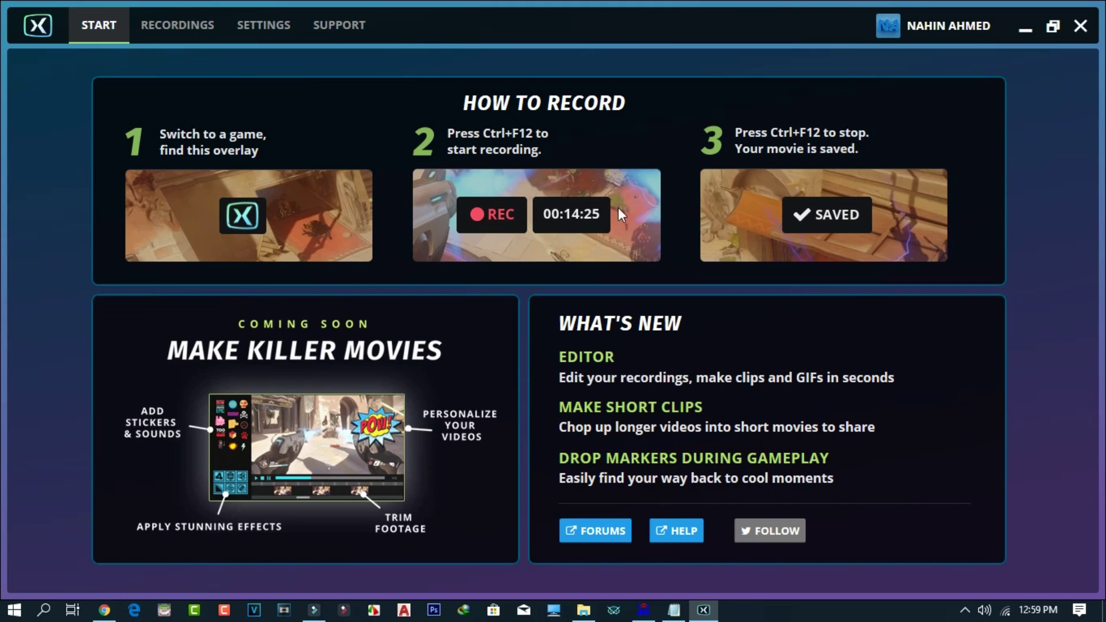
left_click(200, 36)
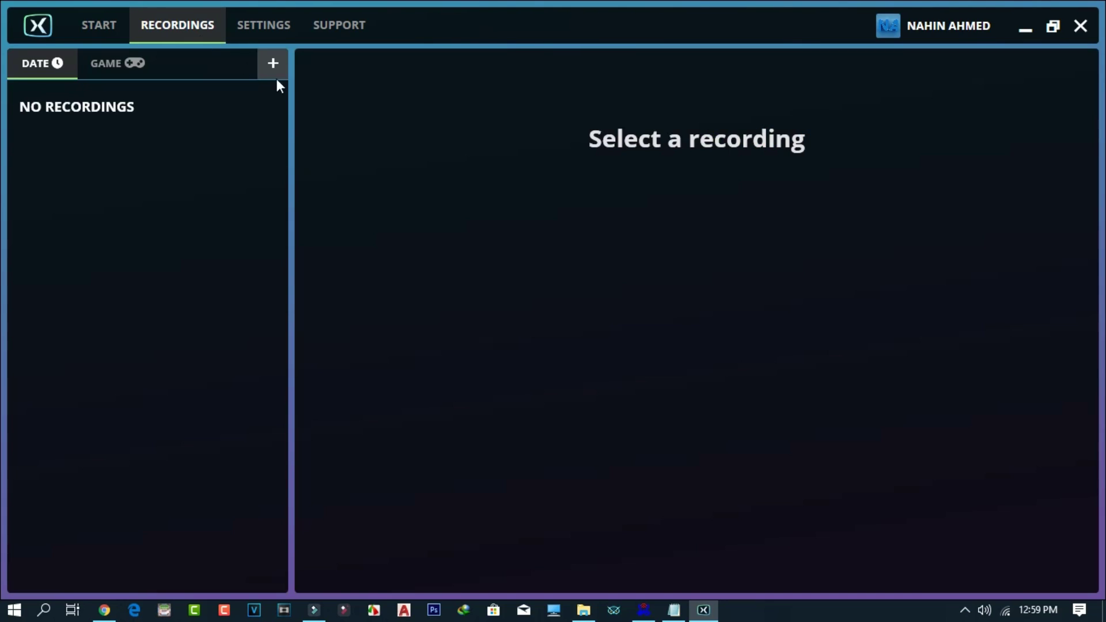
left_click(138, 61)
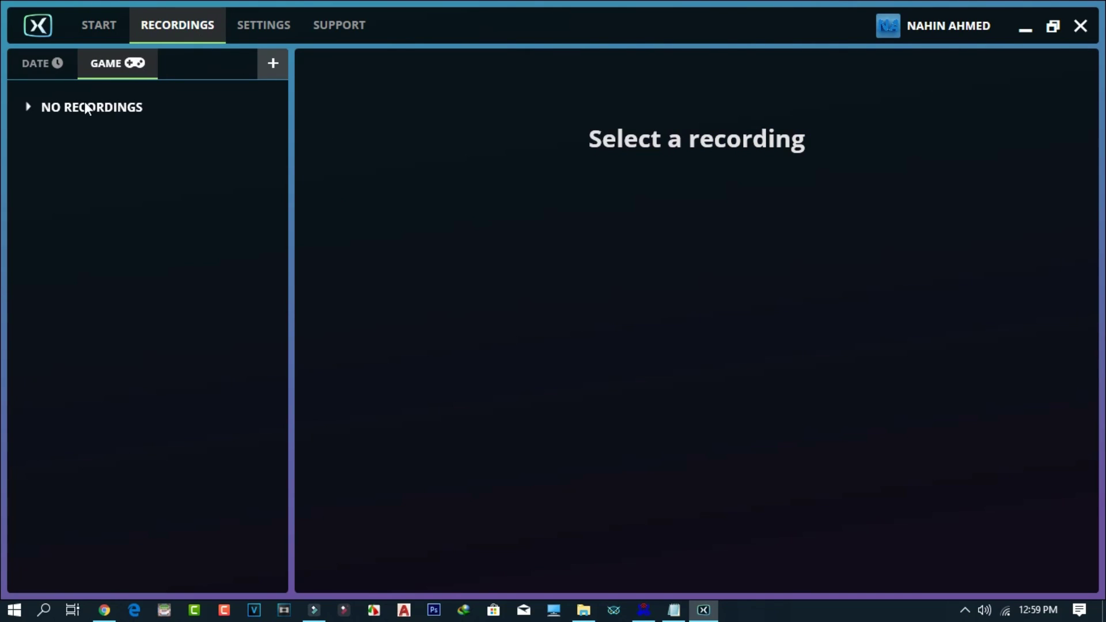
- Examine the available FPS, quality and resolution choices in the video settings
left_click(258, 33)
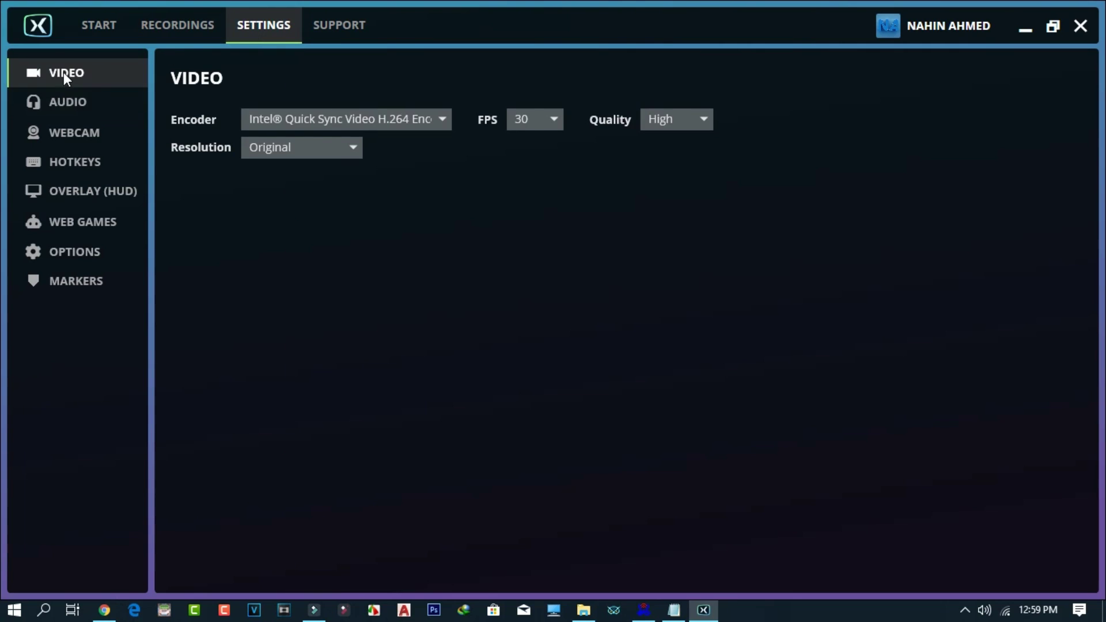
left_click(551, 121)
left_click(552, 121)
left_click(551, 121)
left_click(551, 121)
left_click(698, 116)
left_click(704, 117)
left_click(338, 141)
left_click(349, 147)
- Review the audio settings, turning desktop sound recording off and back on
left_click(70, 99)
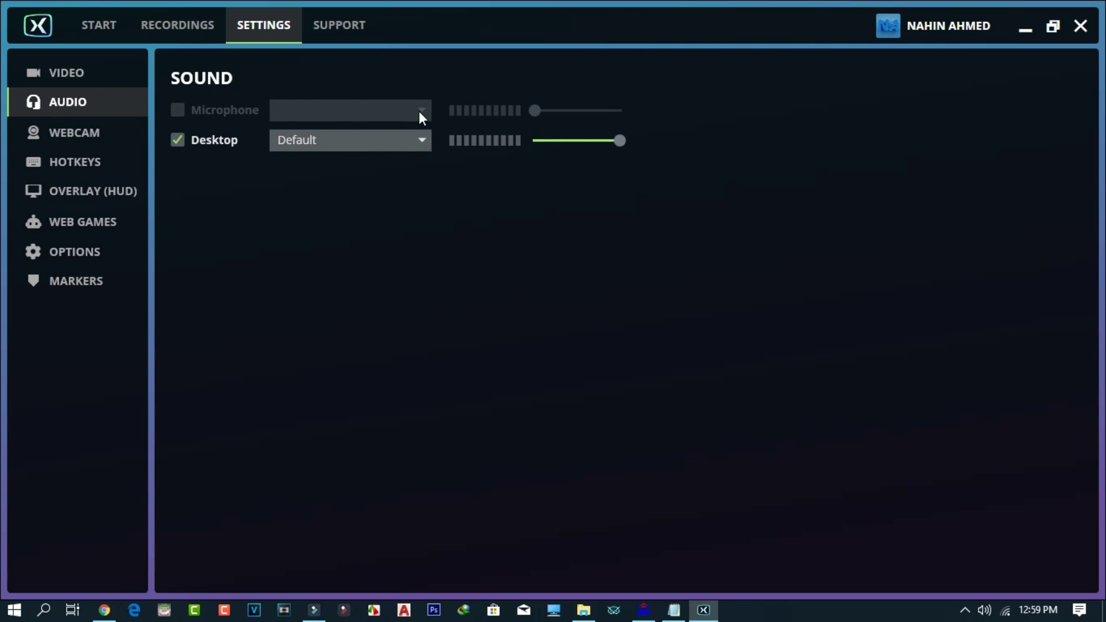
left_click(178, 142)
left_click(175, 140)
- Look through the webcam, hotkeys, overlay and web games settings
left_click(66, 134)
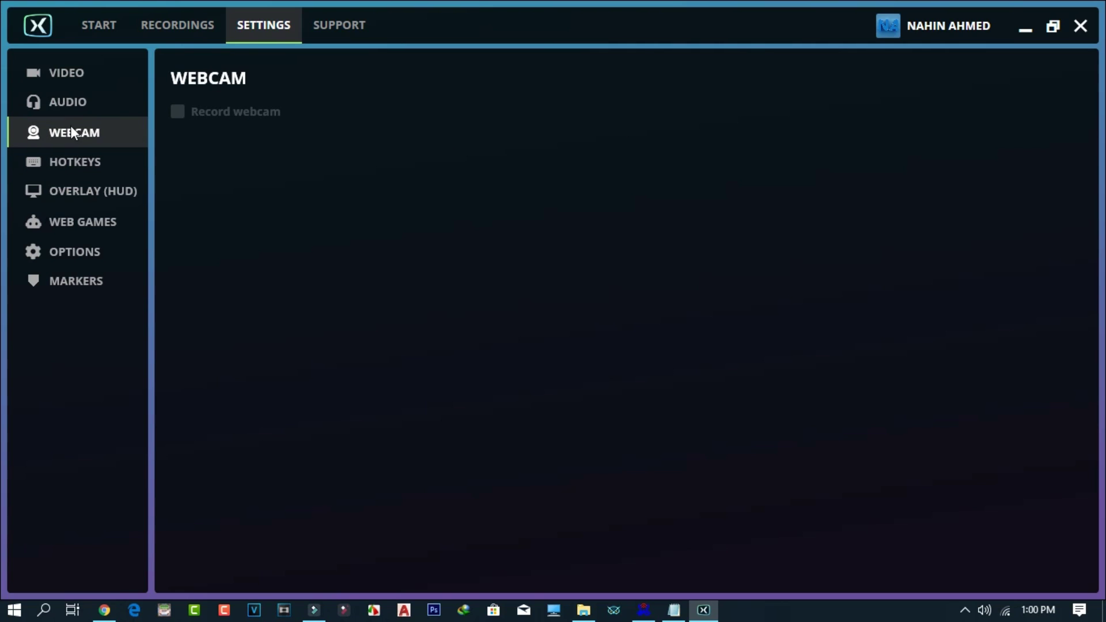
left_click(74, 161)
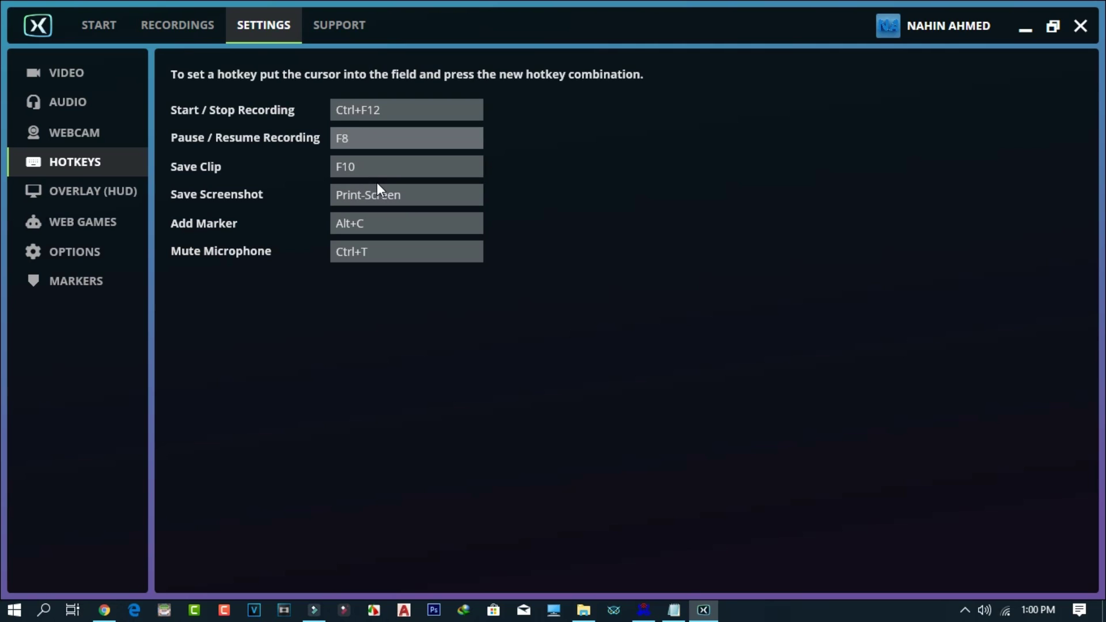
left_click(84, 191)
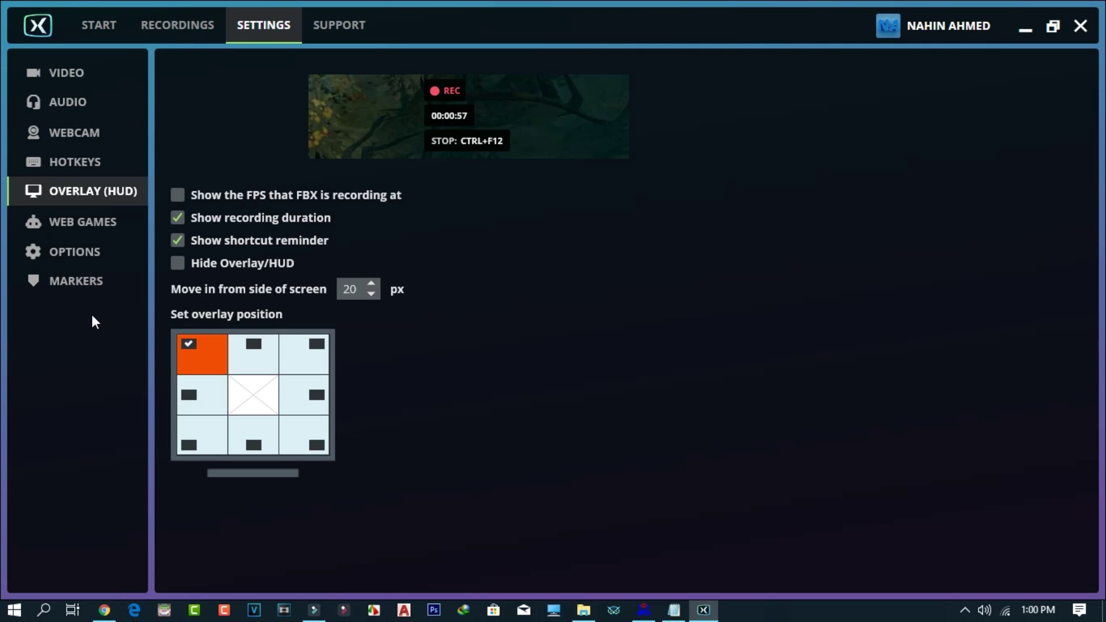
left_click(83, 225)
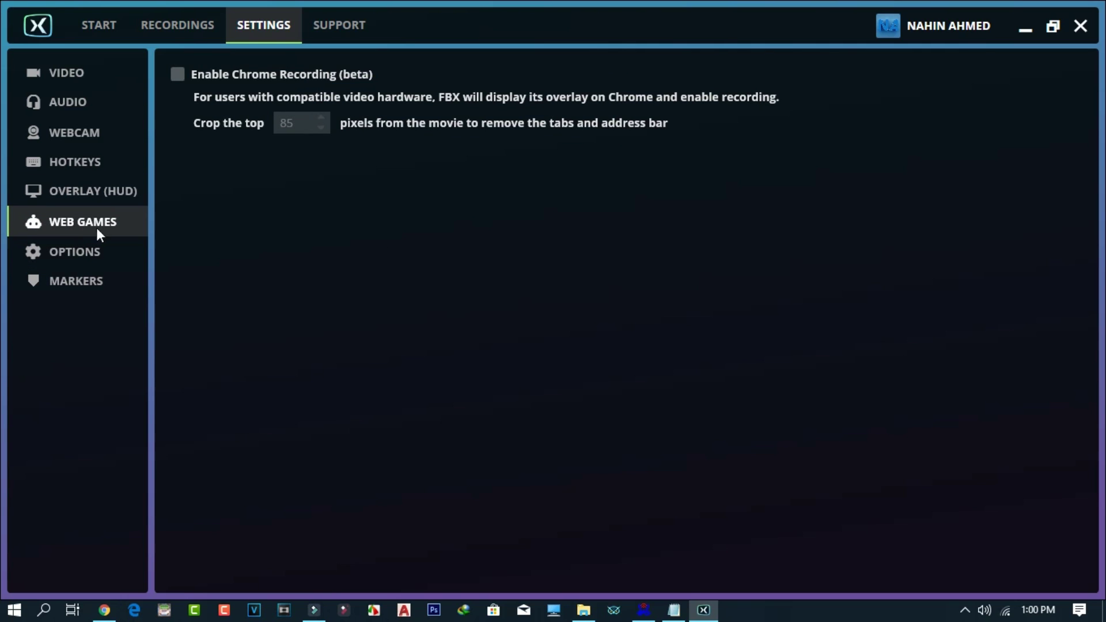
- Review the Options settings, covering the cursor recording and game-switching choices, clip length and save folders
left_click(90, 262)
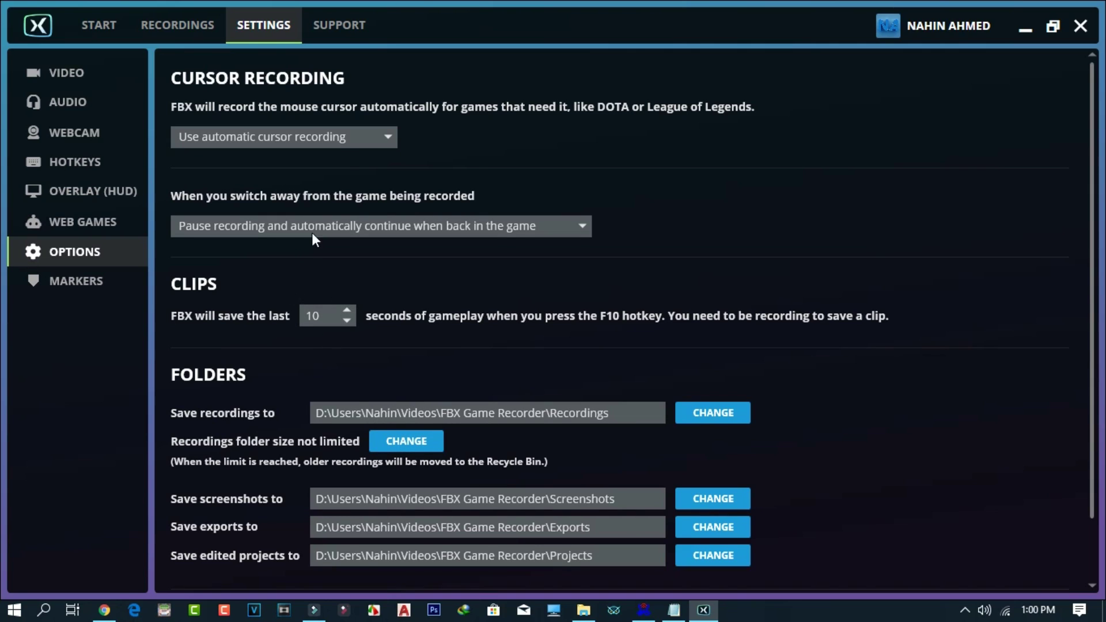
left_click(382, 137)
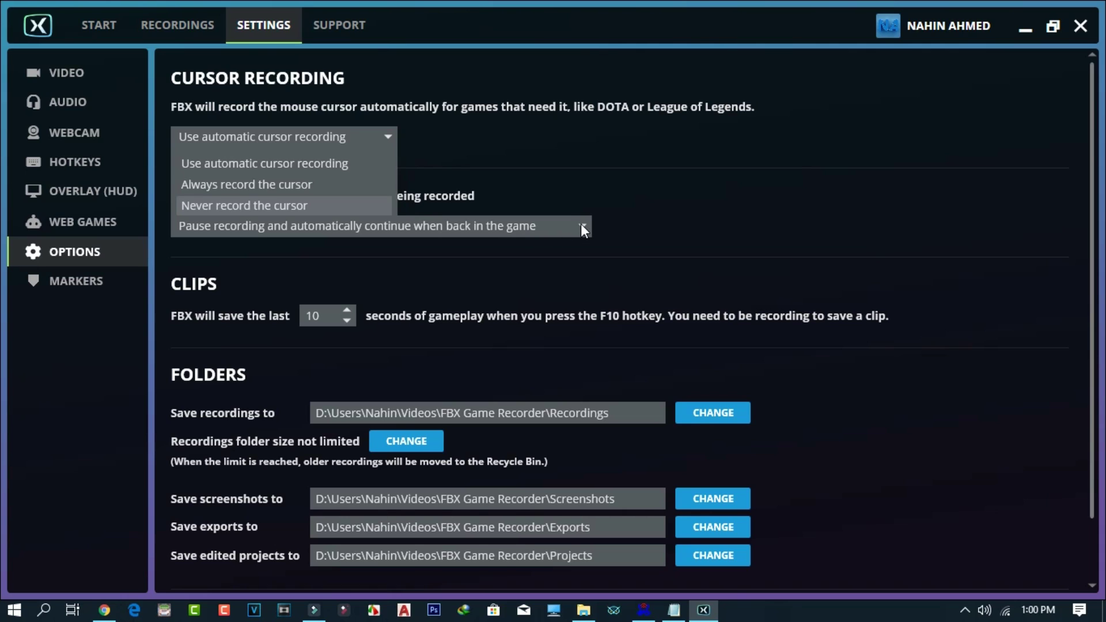
left_click(388, 139)
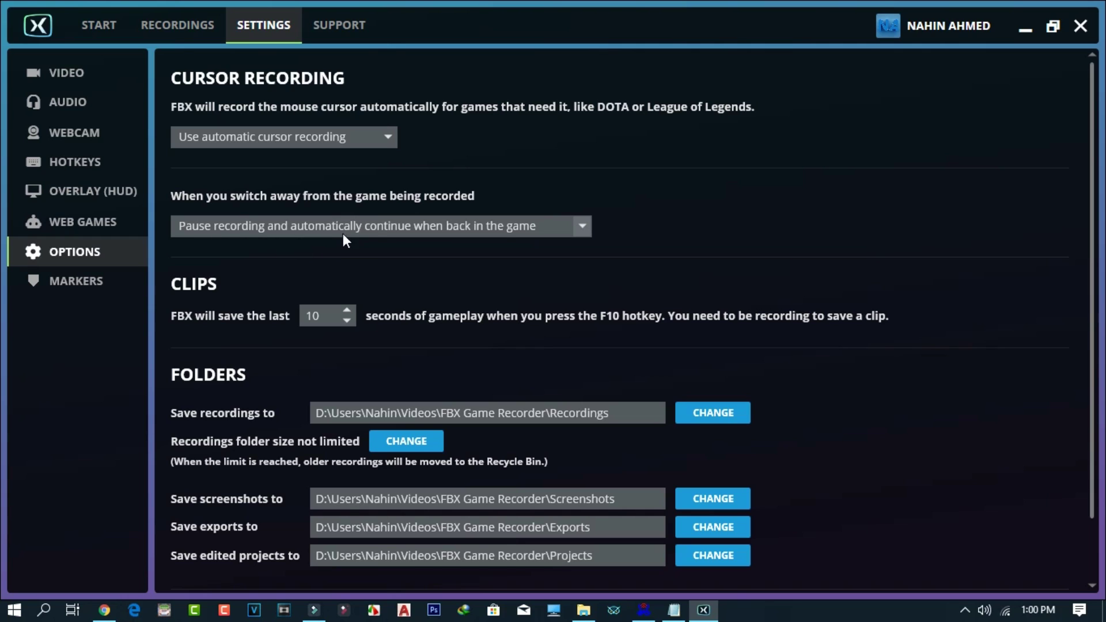
left_click(577, 225)
left_click(577, 226)
scroll(346, 273, "down", 1)
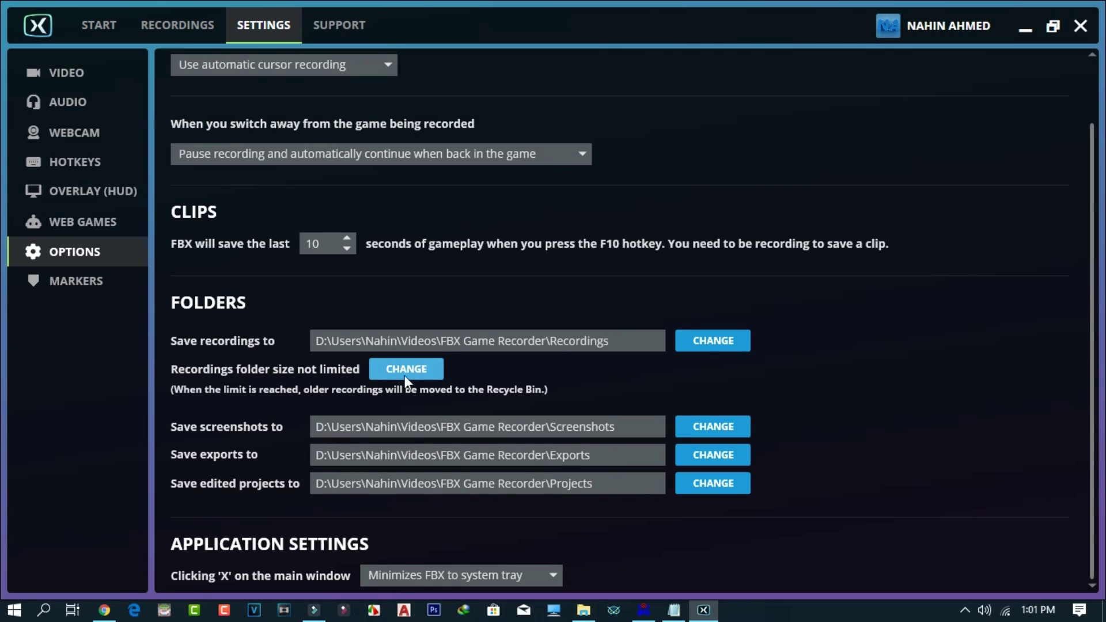
scroll(481, 526, "up", 1)
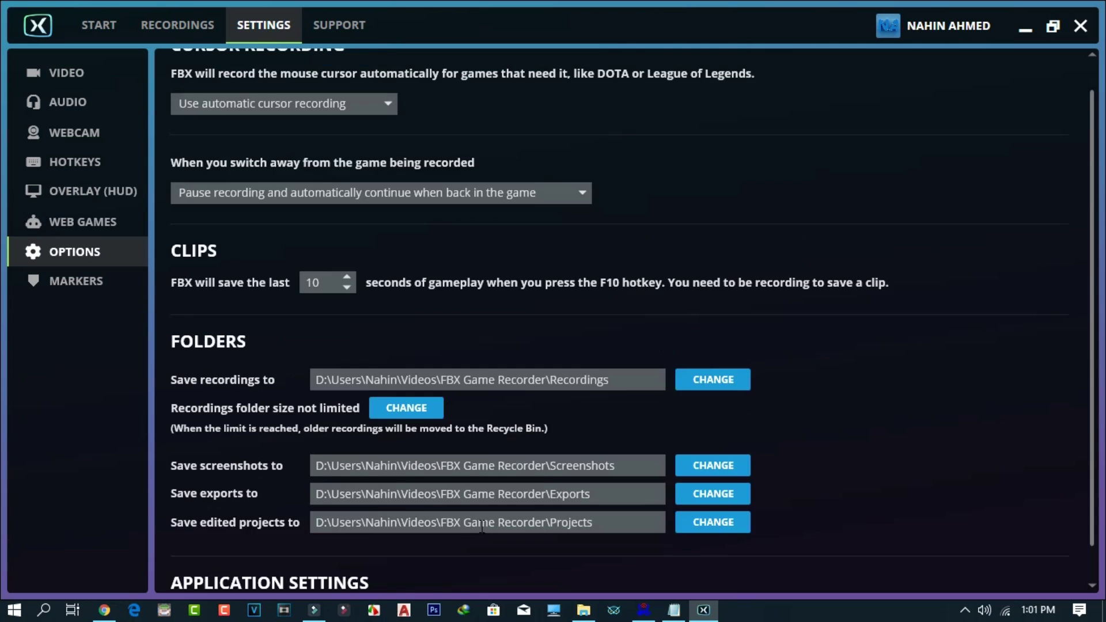
- Check the markers settings, then revisit the video, audio and webcam settings
left_click(77, 281)
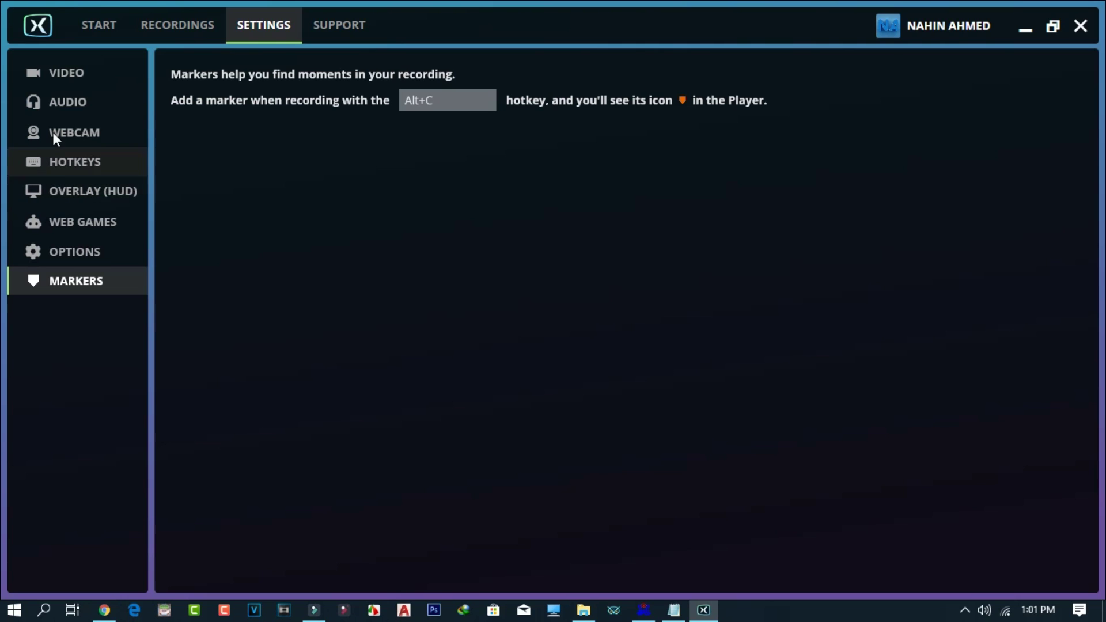
left_click(71, 74)
left_click(72, 102)
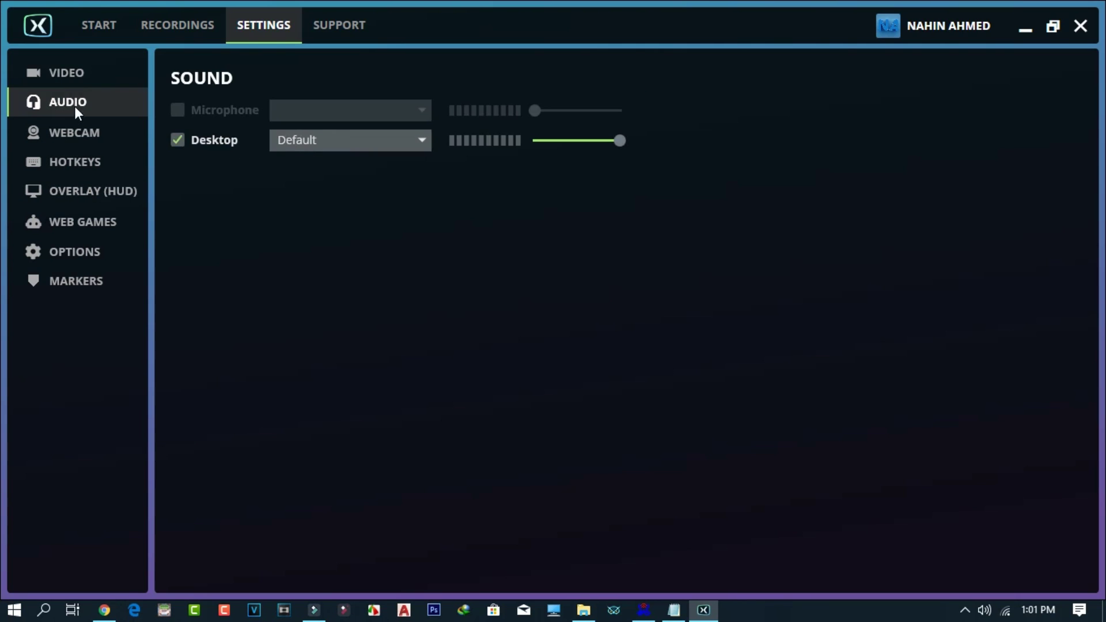
left_click(79, 133)
- Look at the recordings page and its file import dialog without importing anything, then the support and start pages
left_click(172, 25)
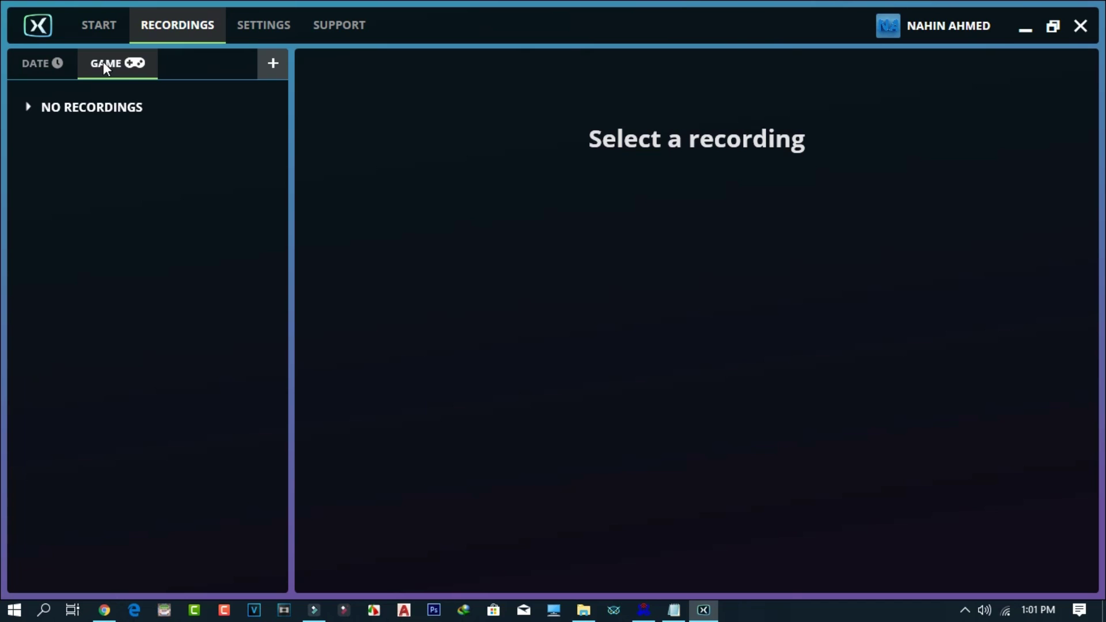
left_click(271, 62)
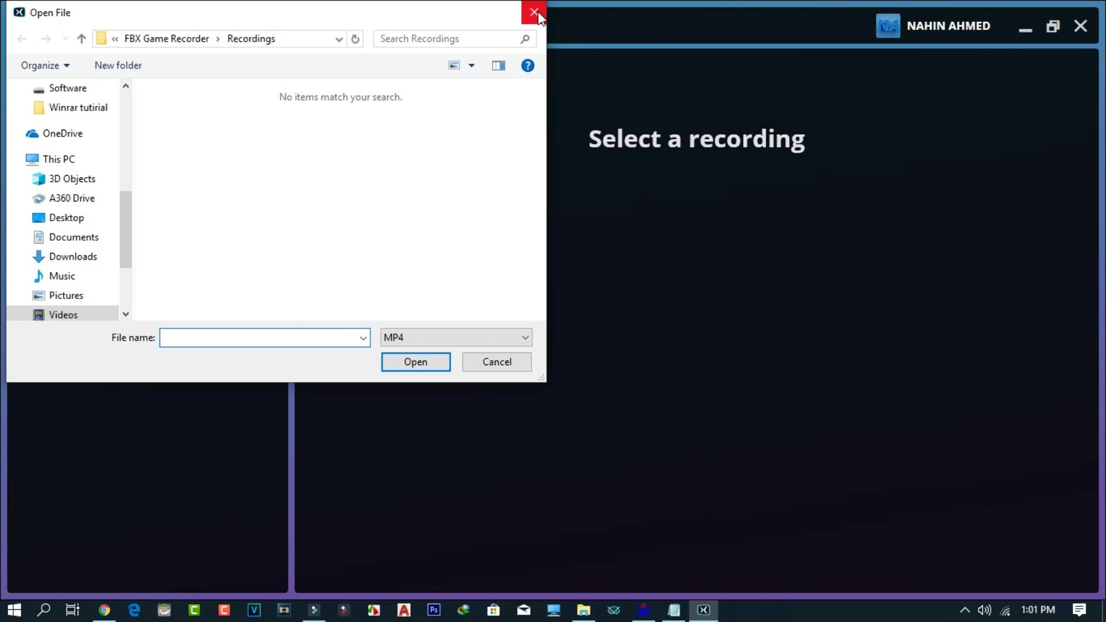
left_click(534, 12)
left_click(323, 25)
left_click(85, 30)
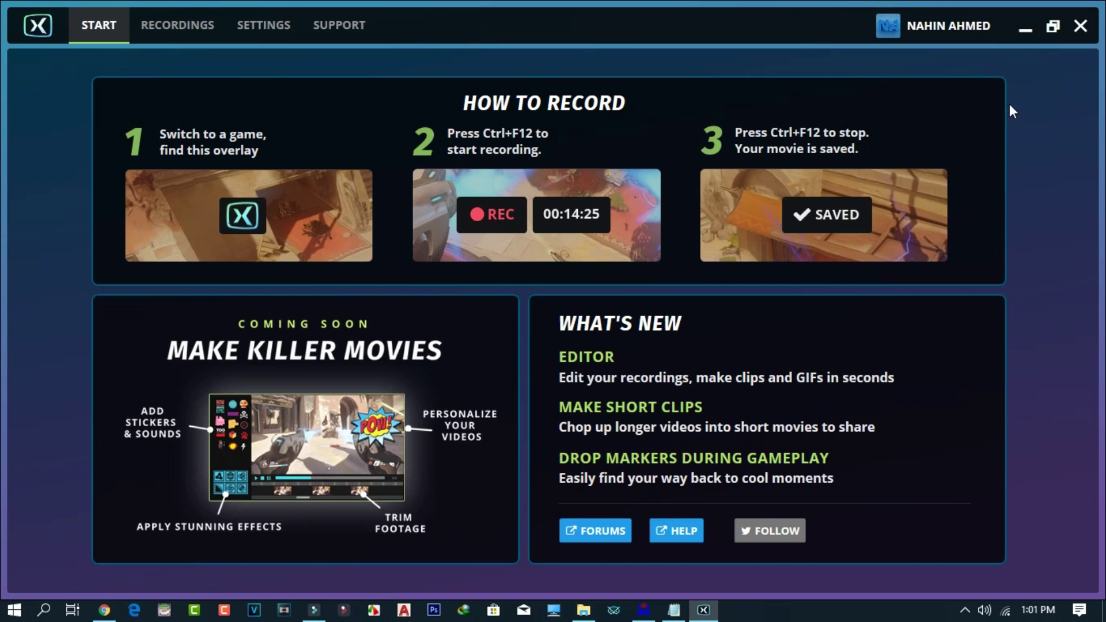
- Minimise FBX, add the line "now i will run a game" to the Fxn note in Notepad, and minimise the note
left_click(1024, 30)
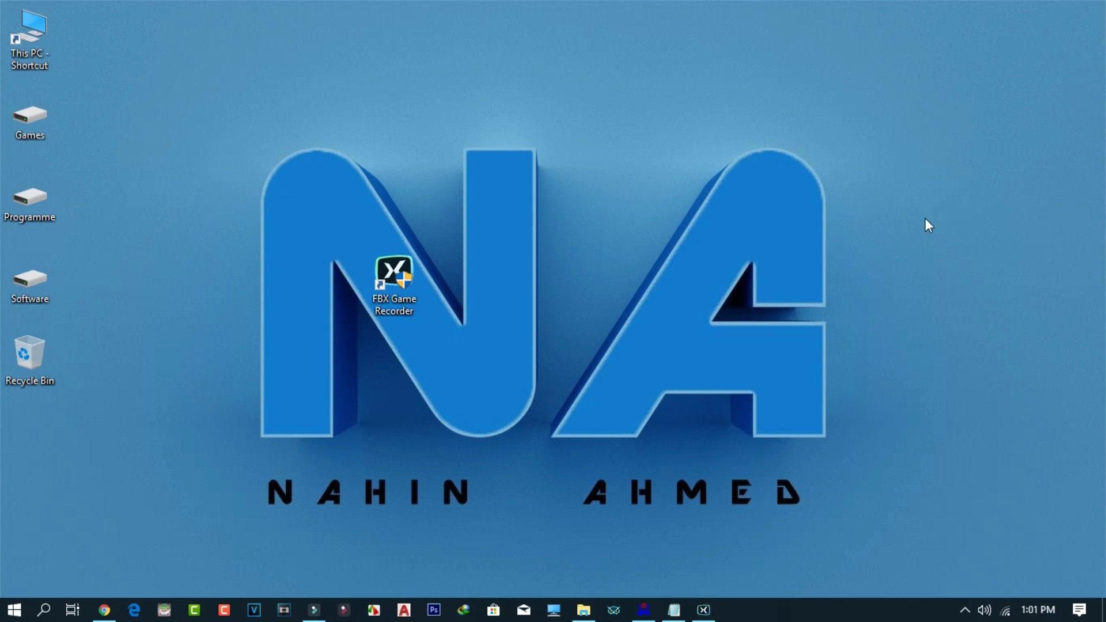
left_click(672, 611)
key("Return")
key("Return")
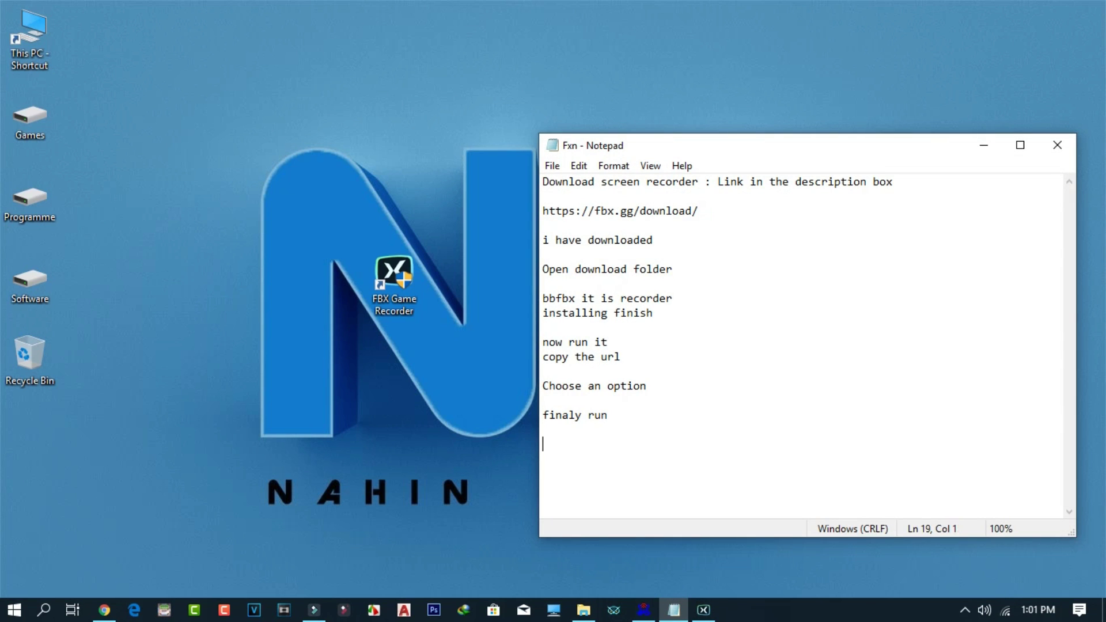
type("now i will run a game")
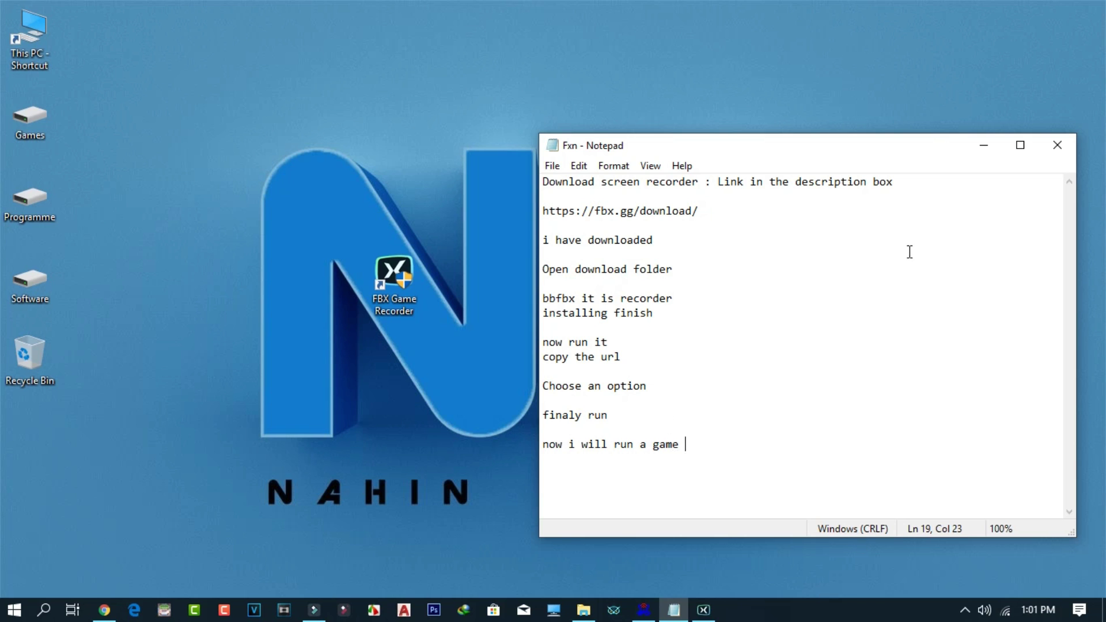
left_click(985, 148)
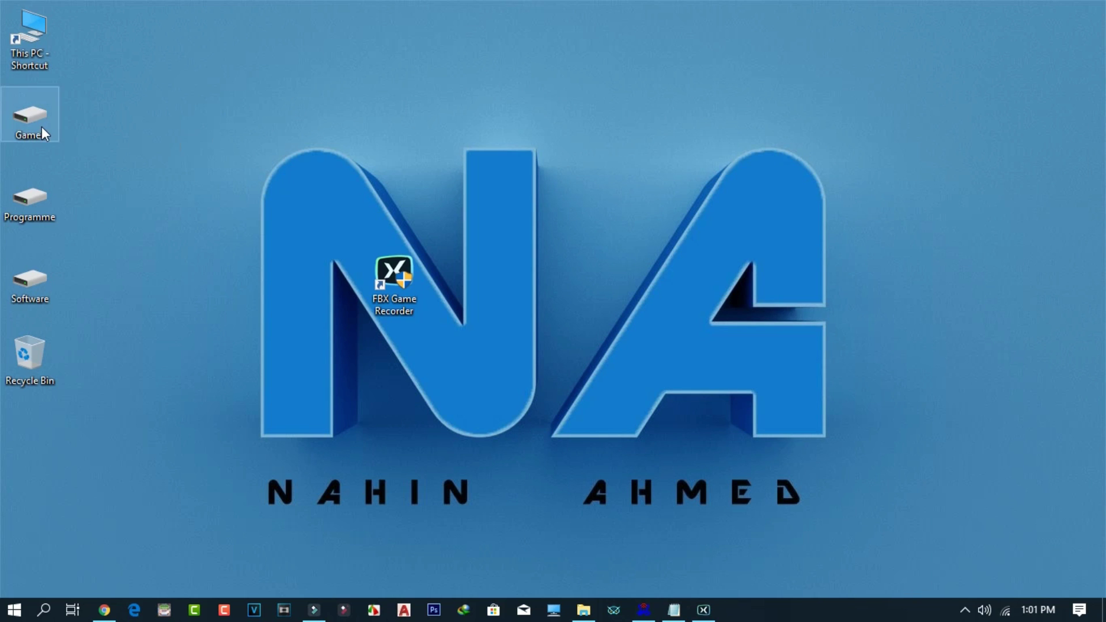
- Move the Euro Truck Simulator 2 (64-bit) shortcut from the Games drive to the desktop and close the folder window
right_click(41, 126)
left_click(88, 140)
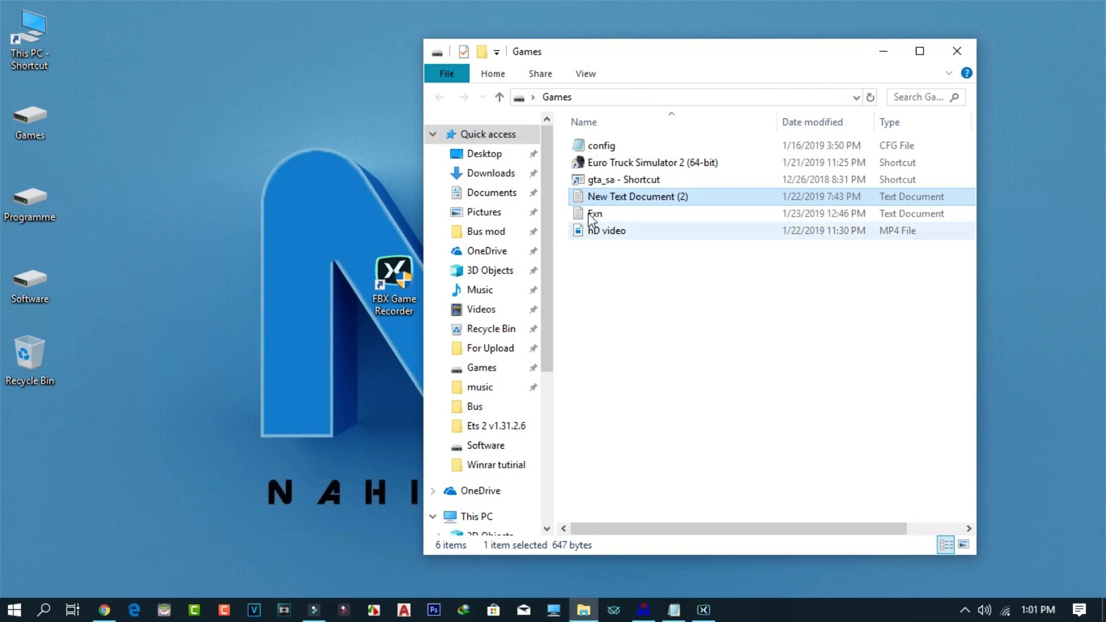
left_click(601, 166)
right_click(600, 167)
left_click_drag(601, 167, 63, 150)
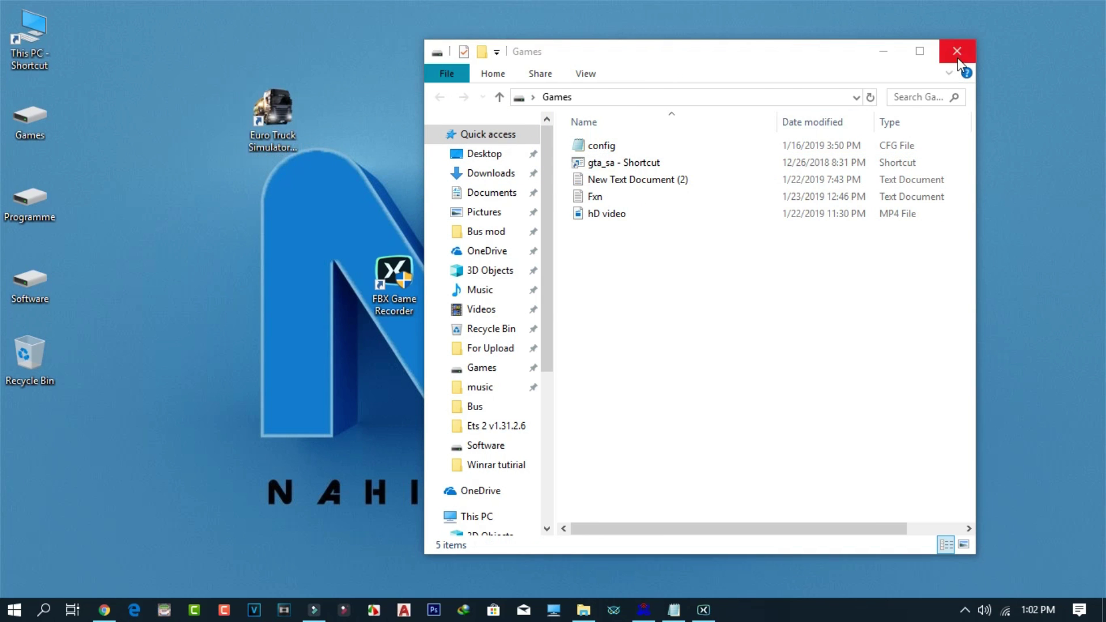
left_click(956, 51)
- Launch Euro Truck Simulator 2 from its desktop shortcut
double_click(291, 114)
right_click(294, 115)
left_click(303, 126)
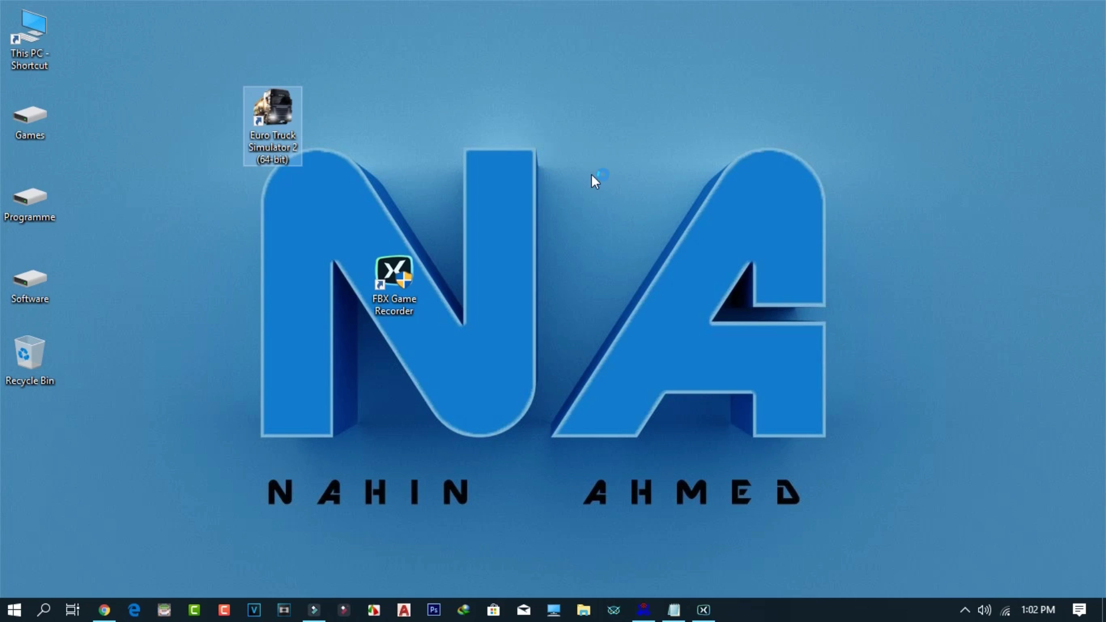